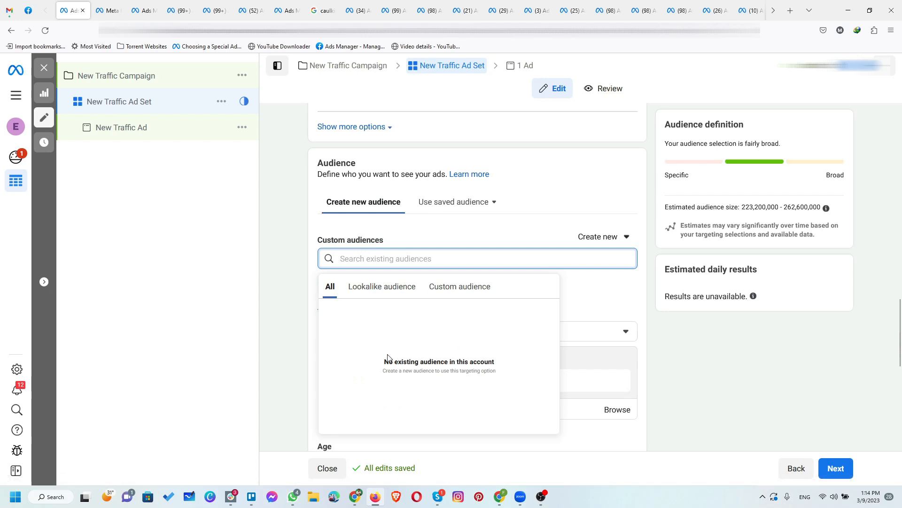
Leave the ad set's custom audience search and open the Audiences page from the full list of tools
left_click(292, 240)
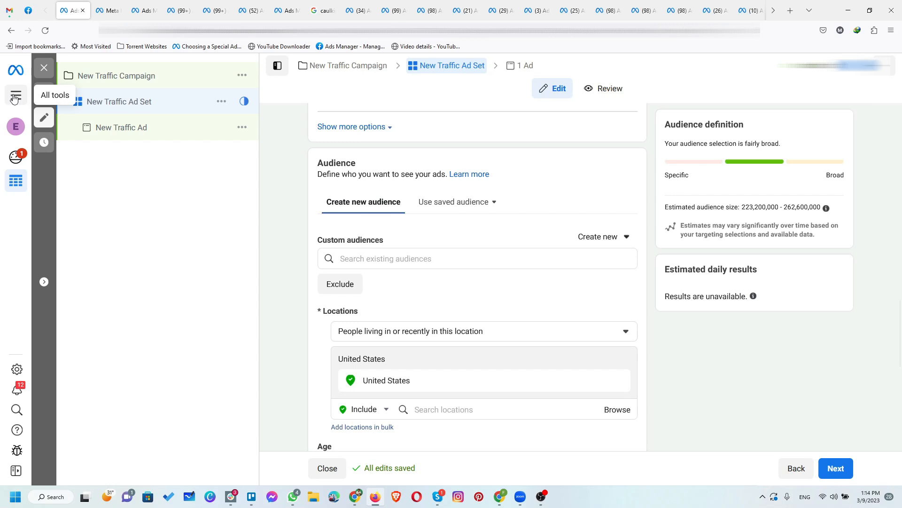
left_click(15, 97)
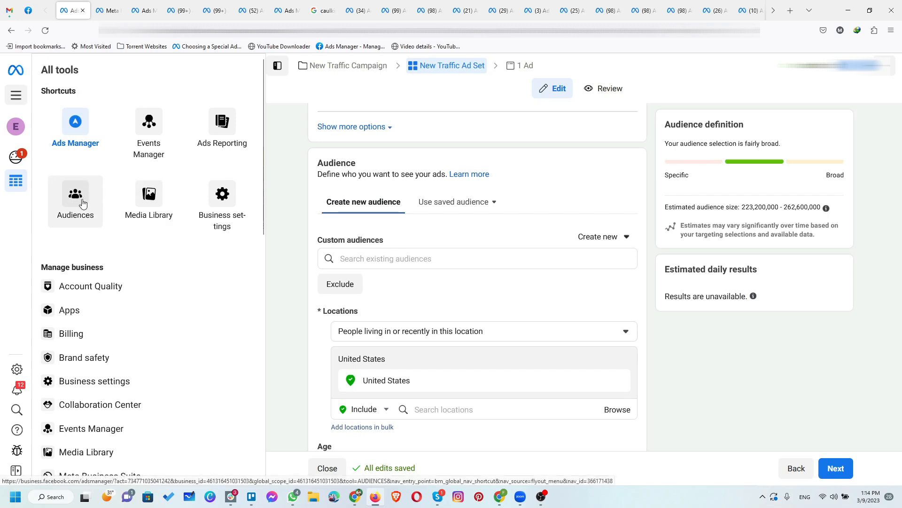
scroll(176, 264, "down", 5)
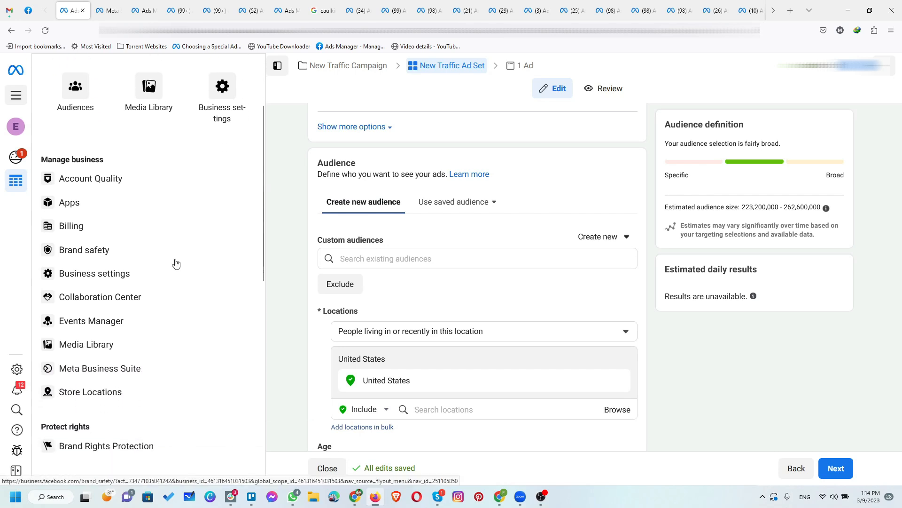
scroll(176, 263, "down", 2)
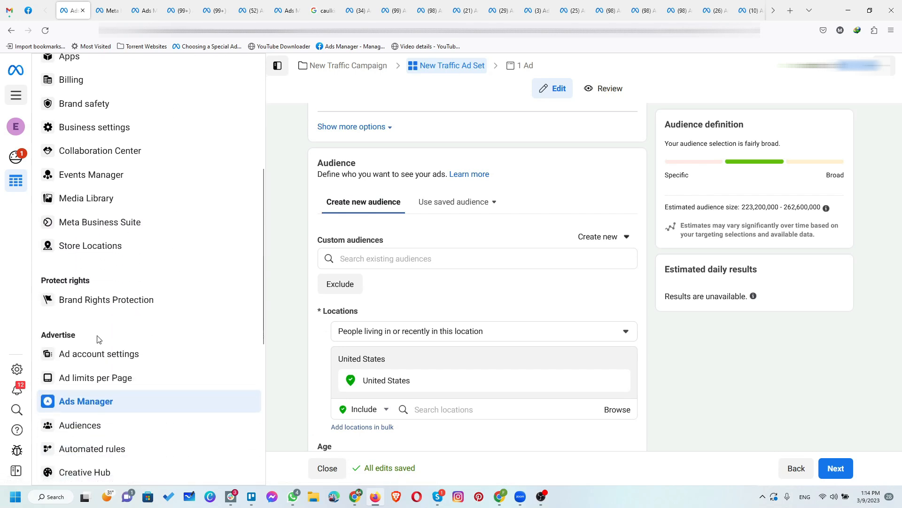
left_click(80, 425)
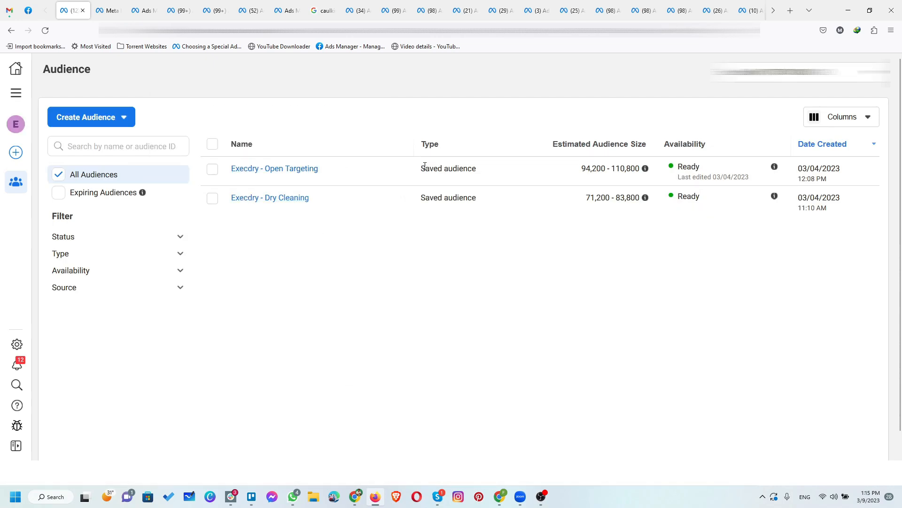
Examine the type and estimated size of the saved audiences Execdry - Open Targeting and Execdry - Dry Cleaning
left_click_drag(423, 168, 468, 183)
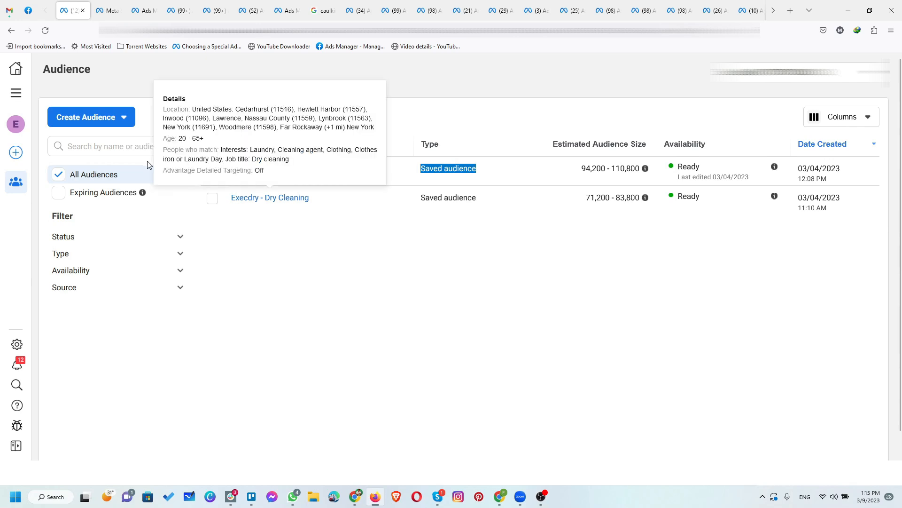
left_click(575, 279)
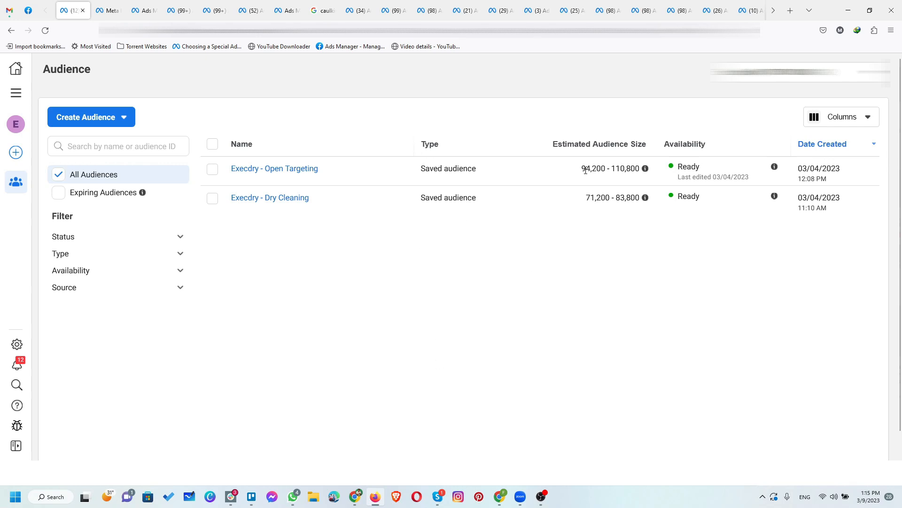
left_click_drag(583, 168, 637, 200)
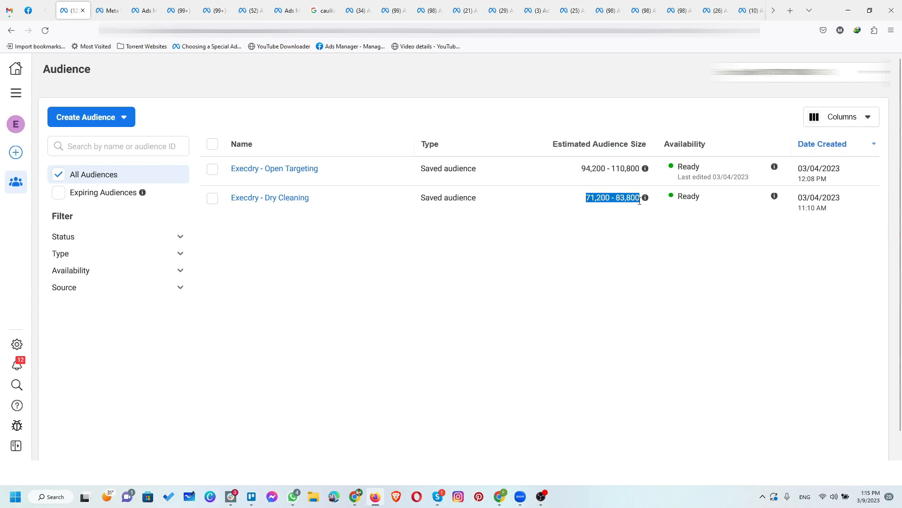
left_click(693, 194)
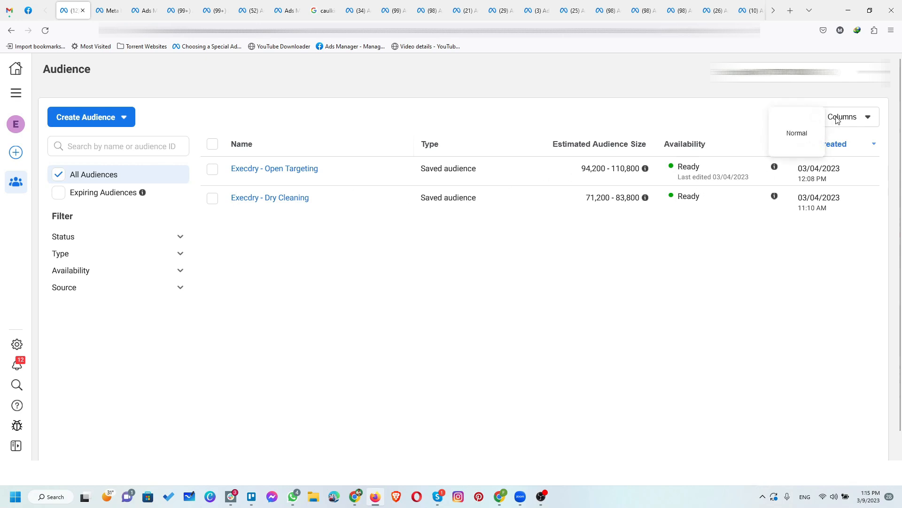
Review which columns can be shown in the audience list, then close the choices
left_click(862, 121)
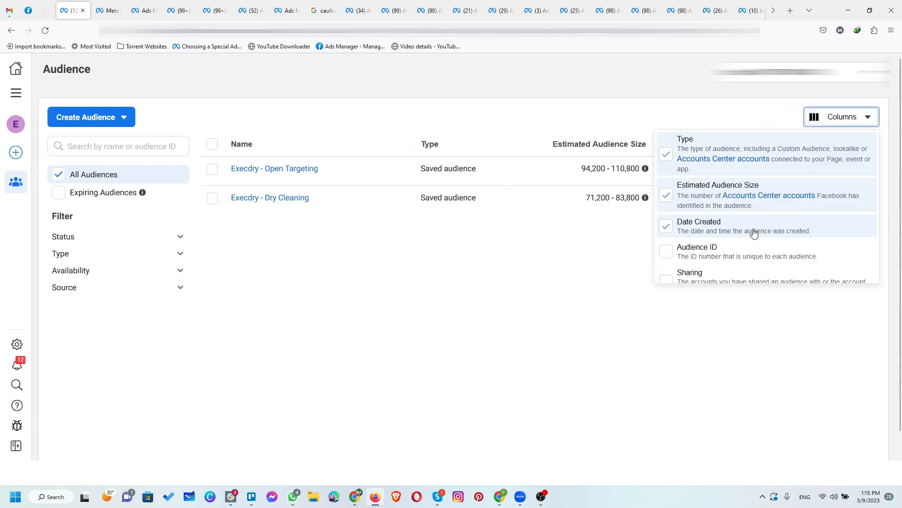
scroll(732, 262, "down", 1)
scroll(700, 226, "up", 1)
scroll(708, 263, "down", 1)
left_click(497, 293)
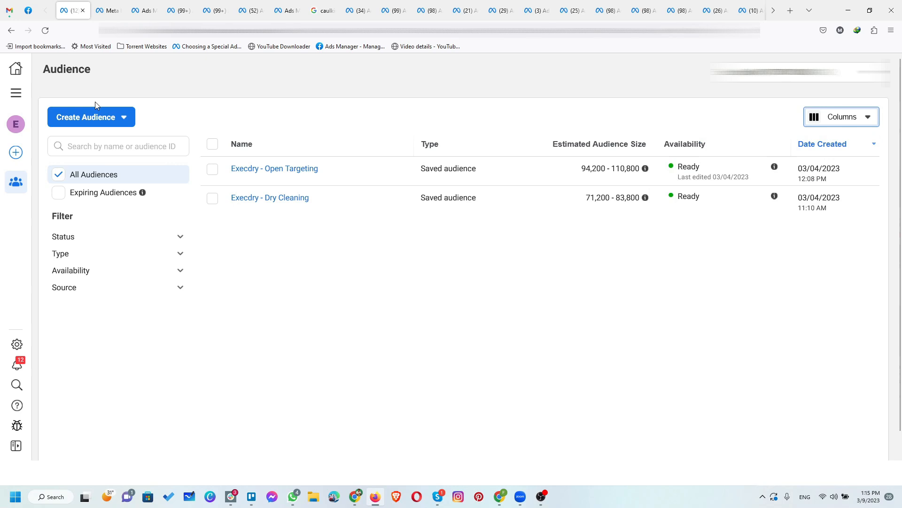
Start creating a custom audience with Website as its source
left_click(90, 126)
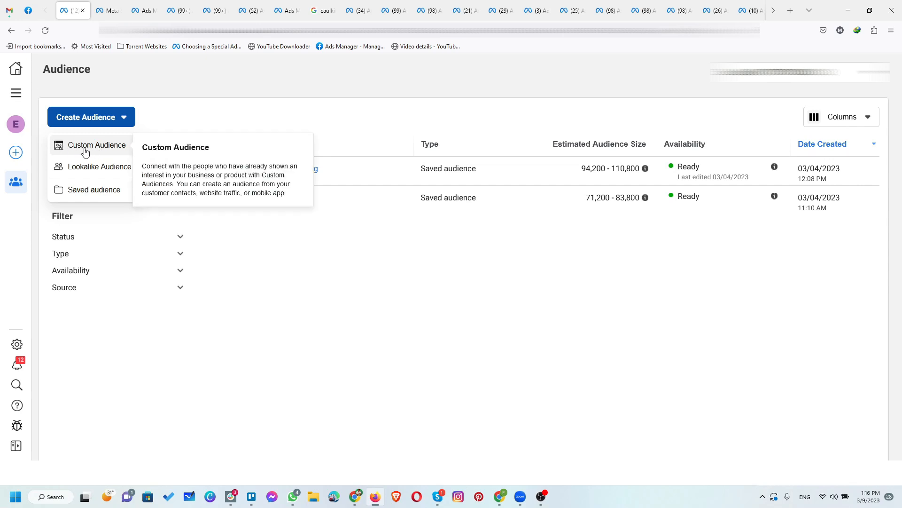
left_click(85, 150)
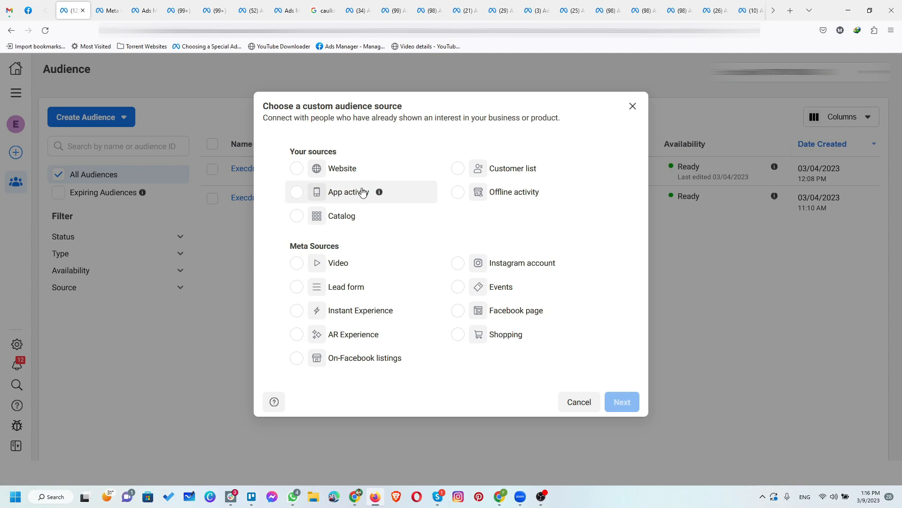
left_click(297, 172)
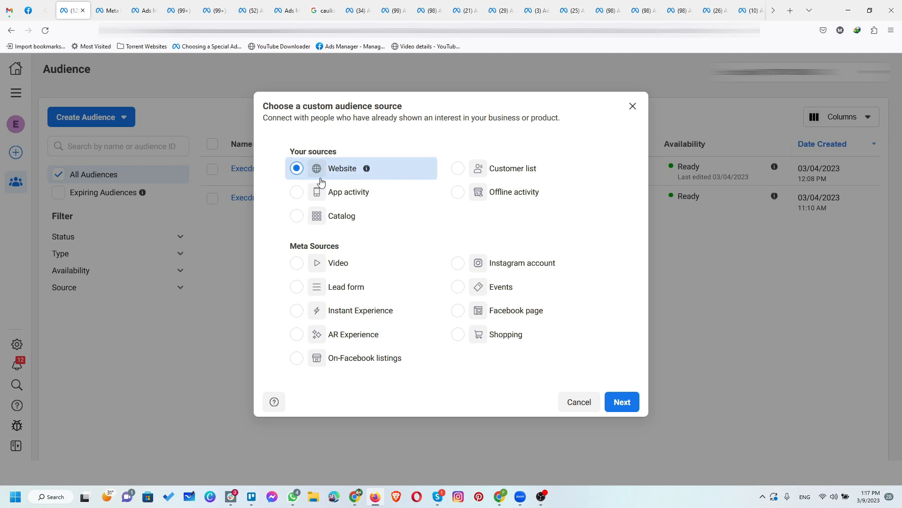
left_click(623, 401)
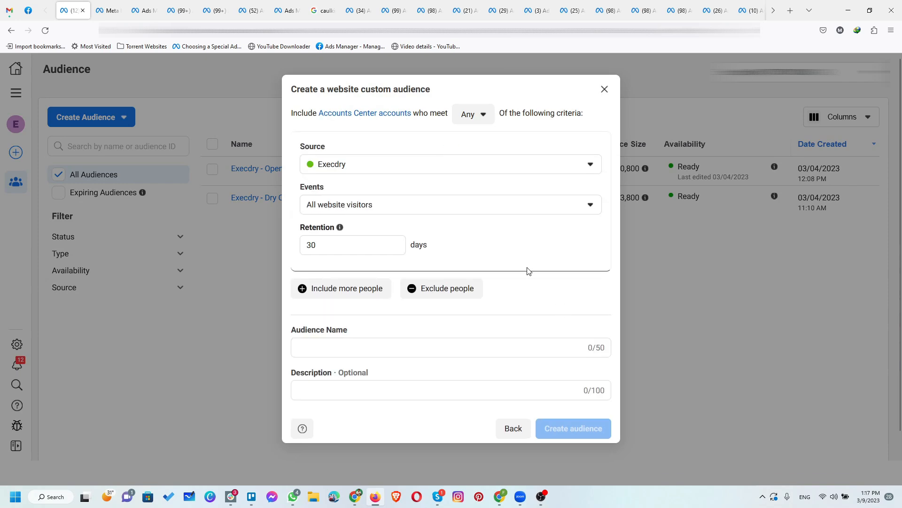
Keep Execdry as the audience source and choose All website visitors as the event
left_click(357, 170)
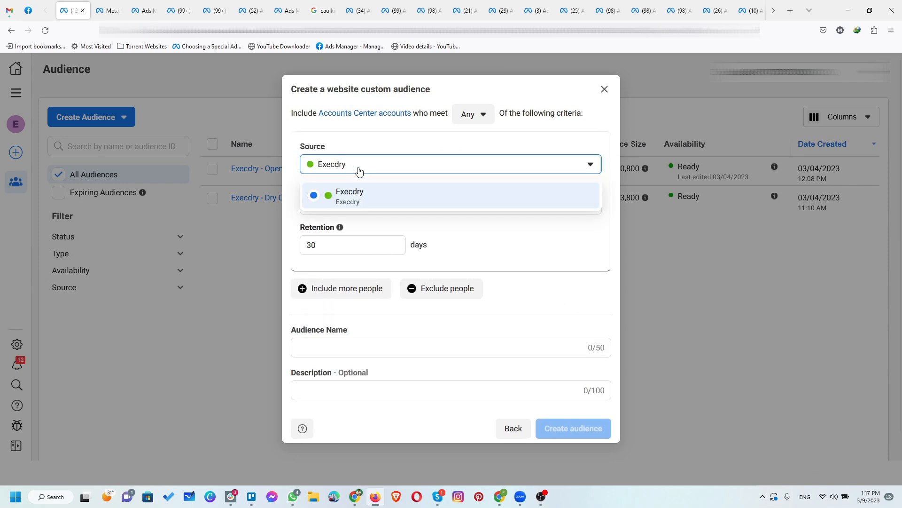
left_click(374, 167)
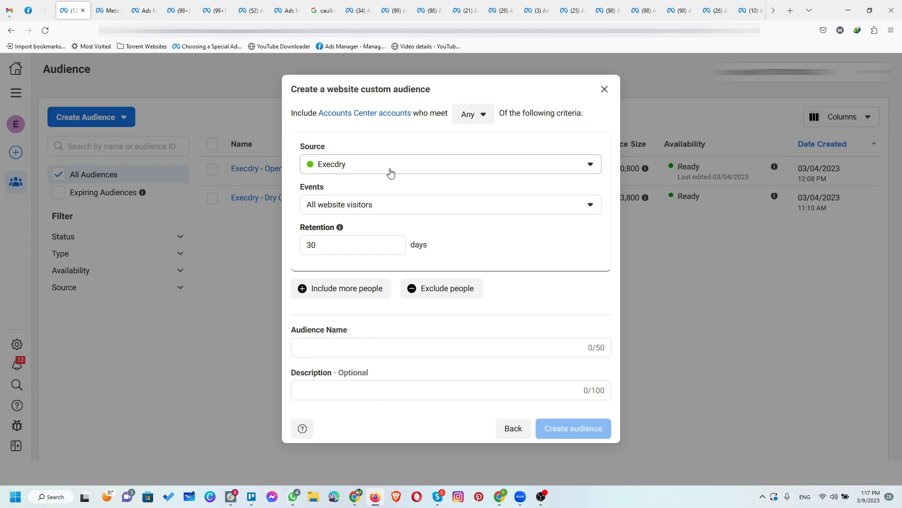
left_click(384, 208)
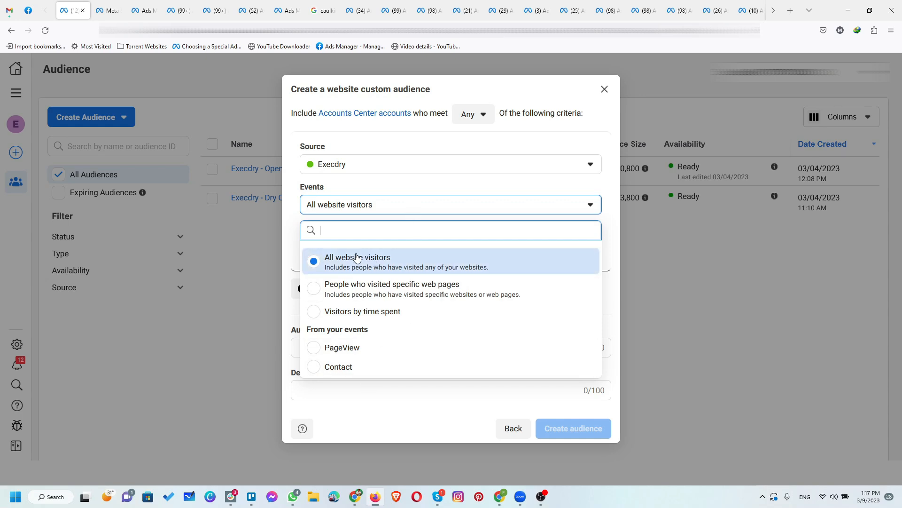
left_click(375, 268)
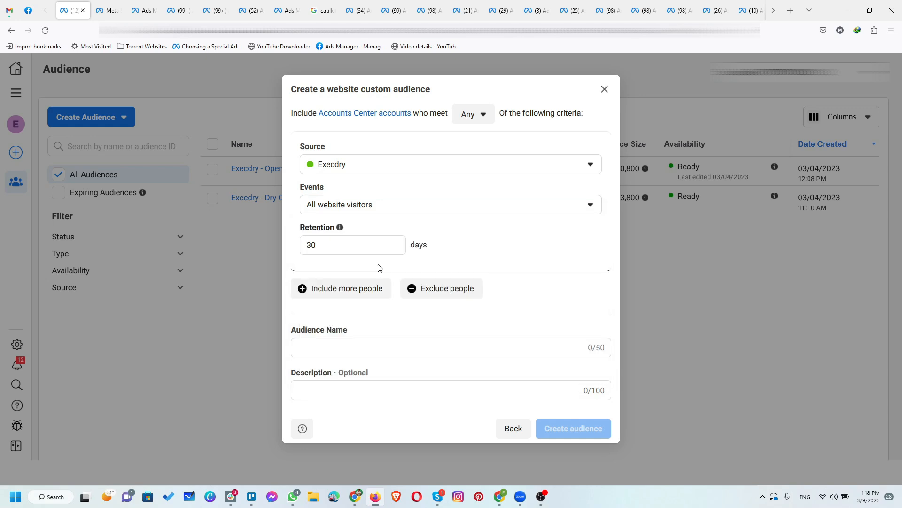
Try a retention period of 190 days, then set it to 180 days
left_click_drag(329, 242, 307, 244)
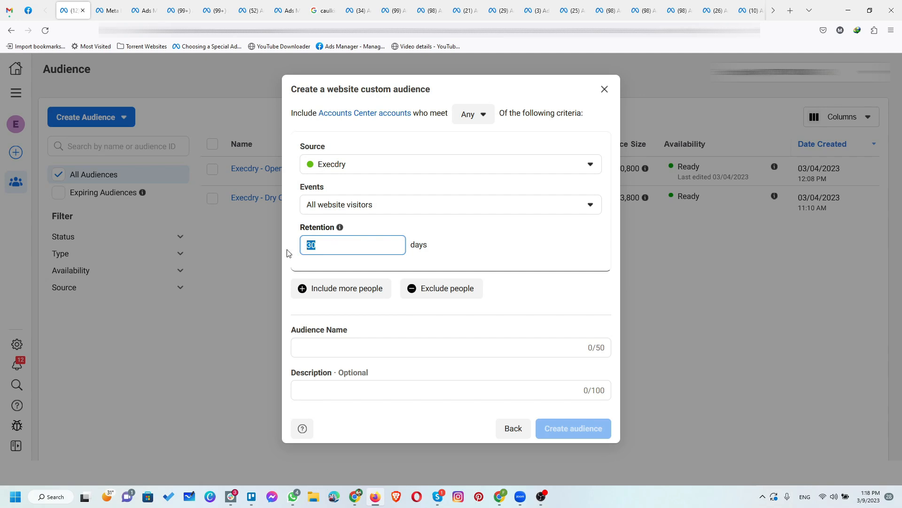
type("190")
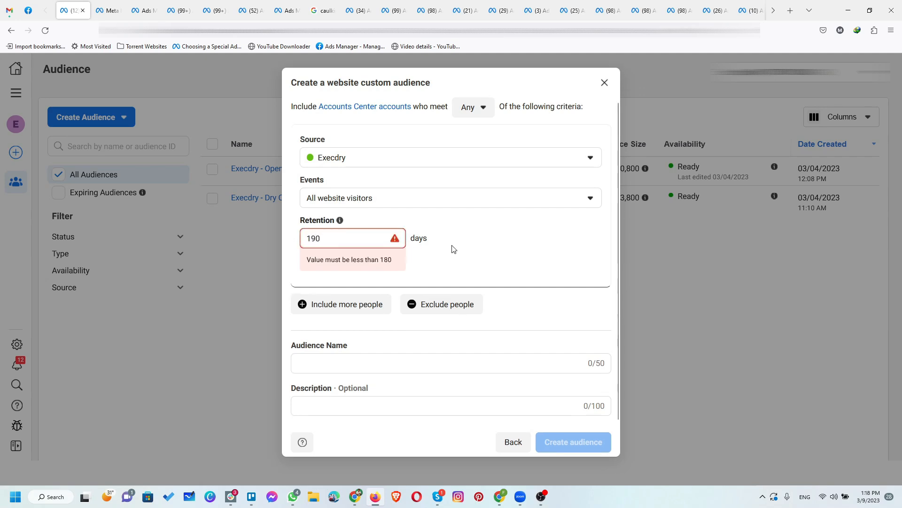
left_click(308, 261)
left_click(318, 245)
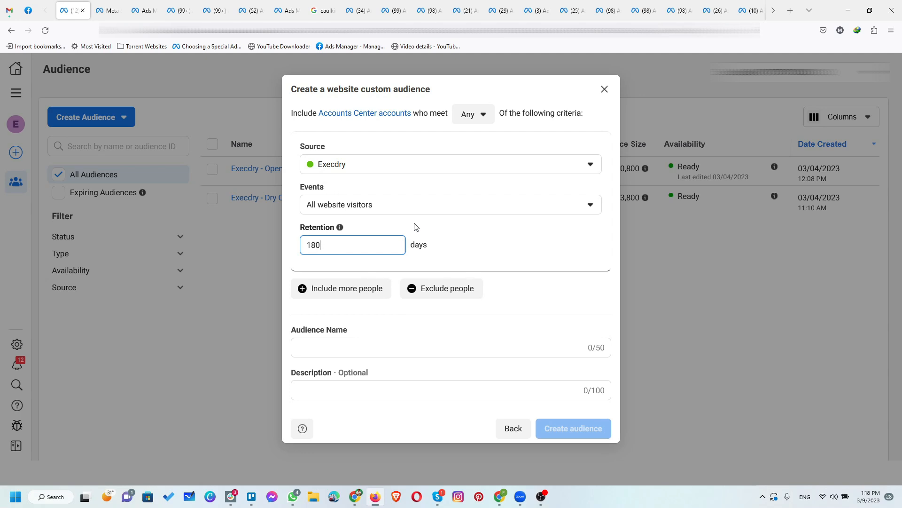
Try retention periods of 30, 15, 7, 455 and 60 days for the website audience
left_click_drag(327, 245, 305, 247)
left_click(349, 248)
left_click_drag(324, 246, 308, 246)
type("30")
left_click_drag(326, 246, 304, 238)
type("15")
type("7")
type("455")
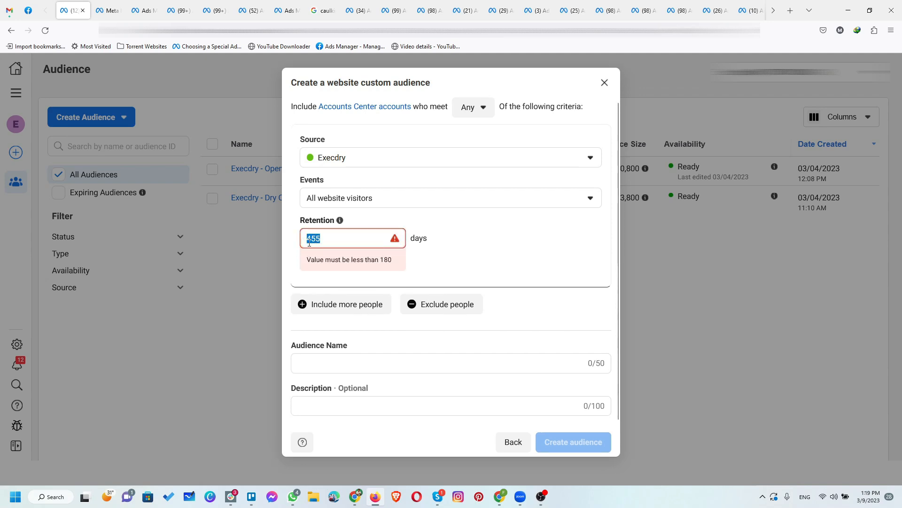
type("60")
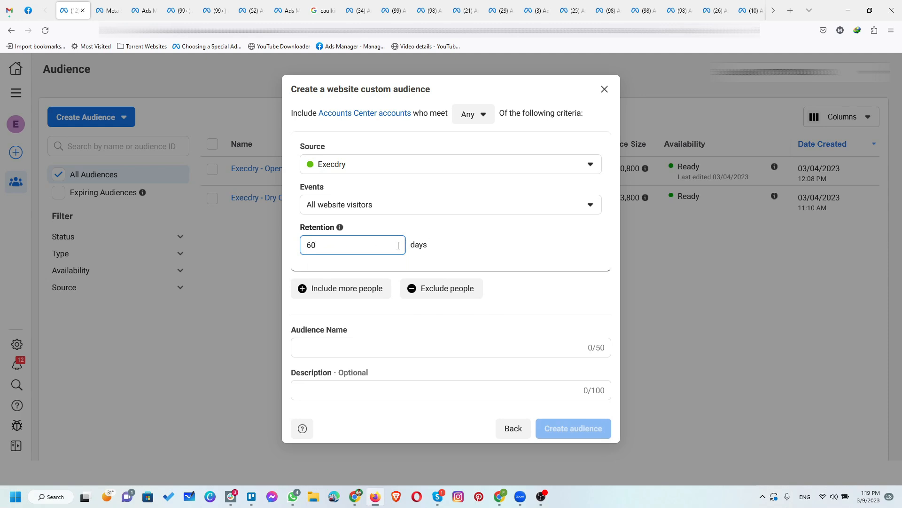
Try retention periods of 7 and 15 days, then set the retention to 30 days
left_click_drag(330, 246, 307, 245)
type("7")
left_click_drag(320, 244, 296, 245)
type("15")
left_click_drag(340, 247, 272, 249)
type("30")
left_click(444, 254)
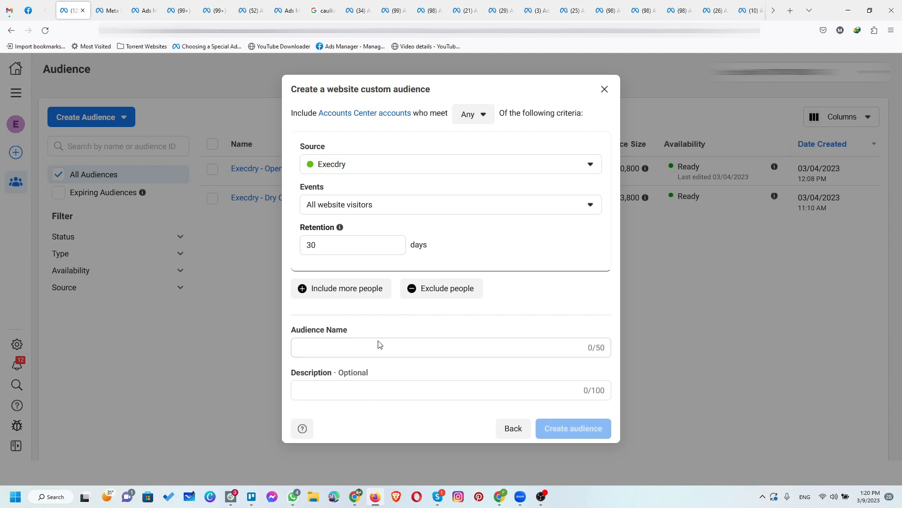
Name the audience "Website Visitors 30 Days", create it, and close the completion dialog and its details
left_click(345, 350)
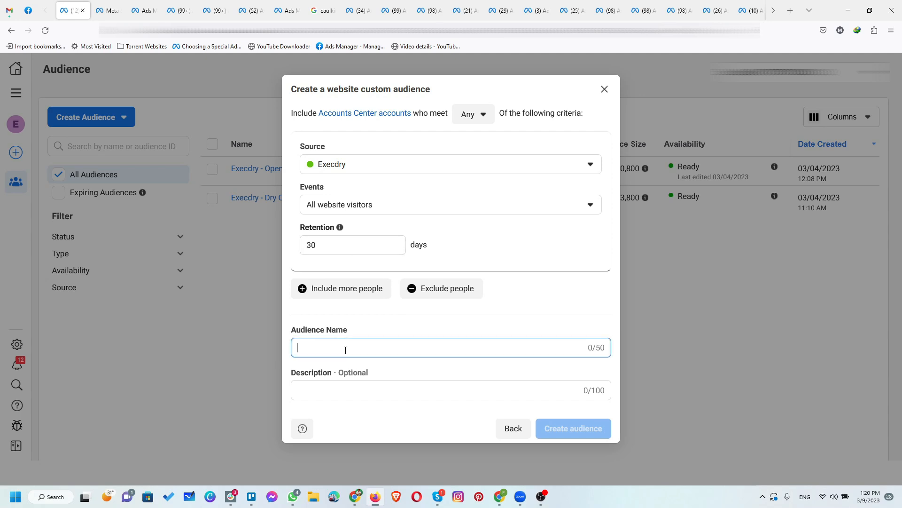
type("Web")
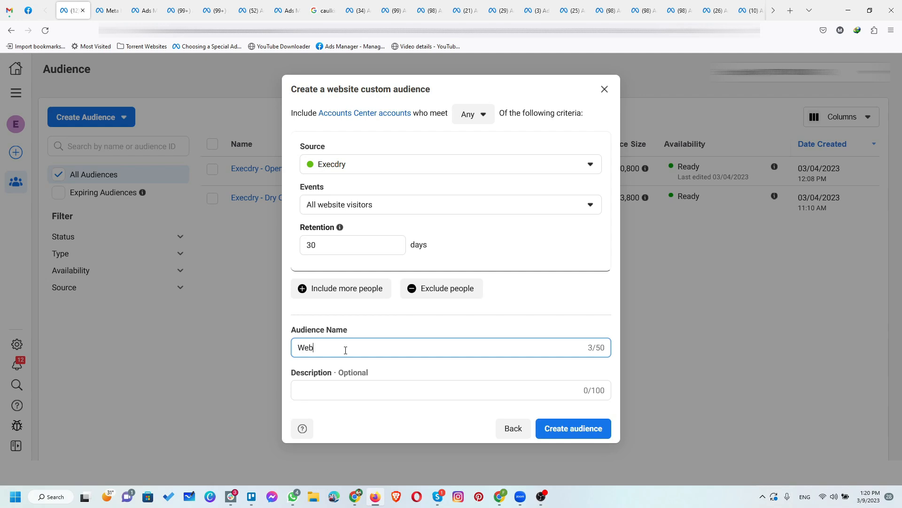
type("site Visitors 30 Days")
left_click(555, 436)
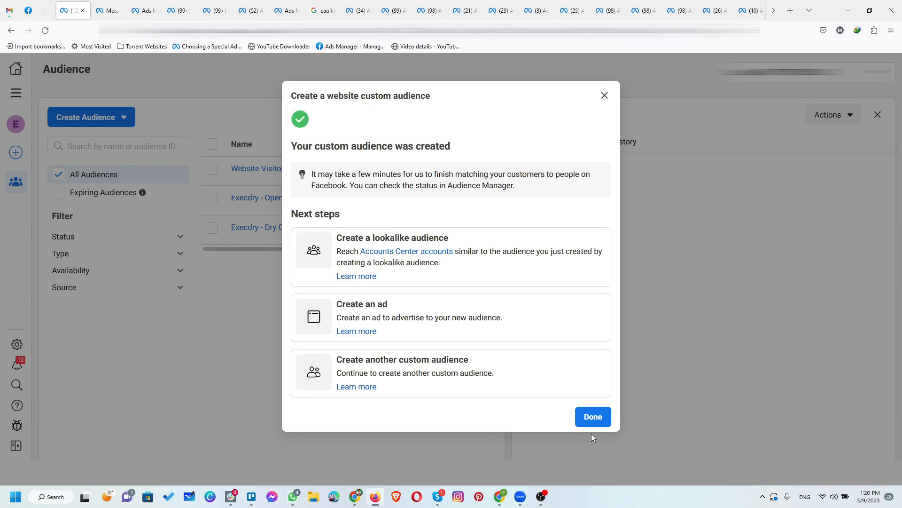
left_click(592, 420)
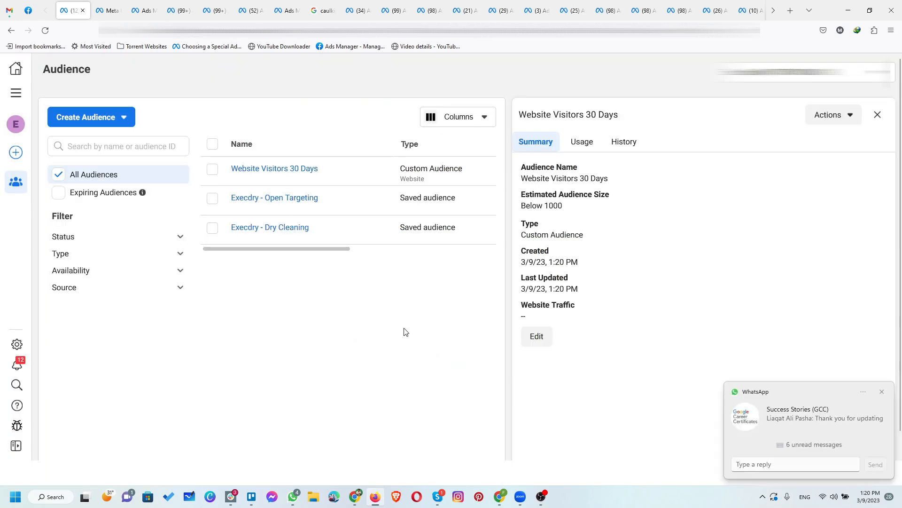
left_click(877, 114)
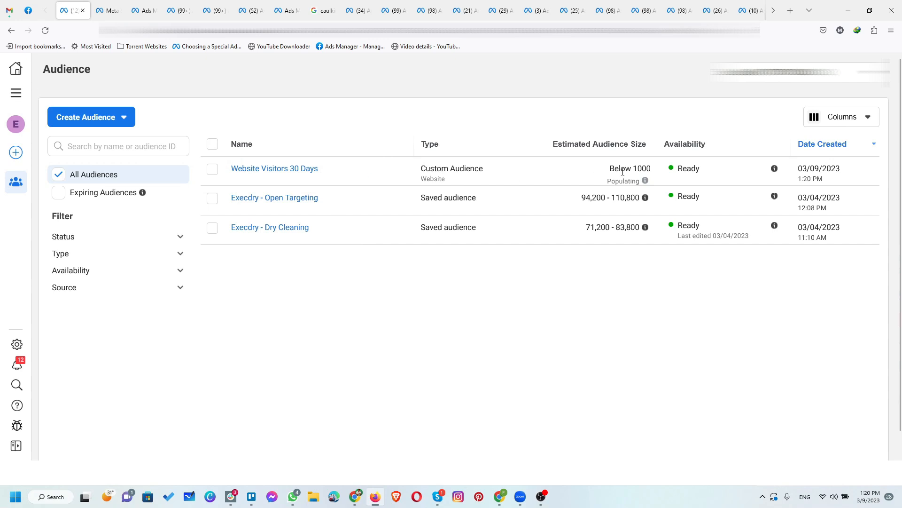
Examine the population status and estimated size of Website Visitors 30 Days and compare it with the Open Targeting audience
left_click_drag(608, 181, 636, 182)
mouse_move(645, 180)
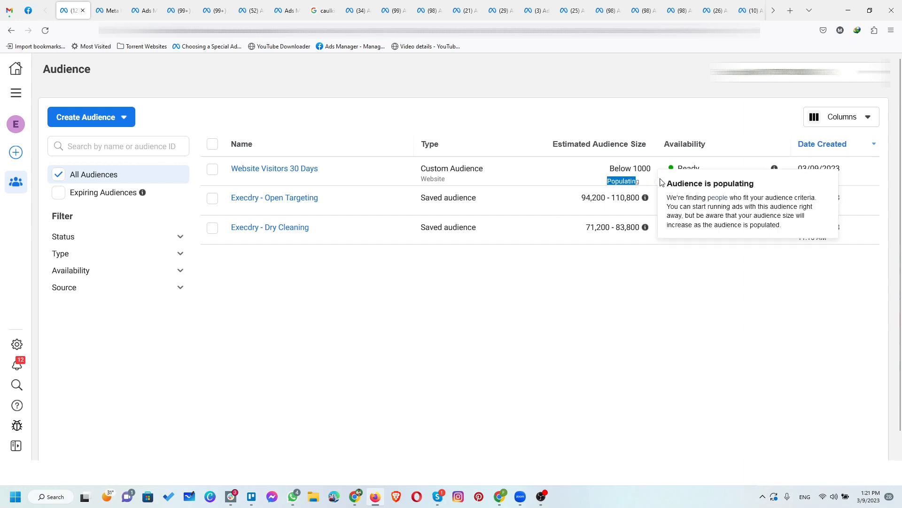
left_click(609, 172)
left_click_drag(610, 172, 652, 171)
left_click_drag(583, 198, 625, 198)
left_click(525, 345)
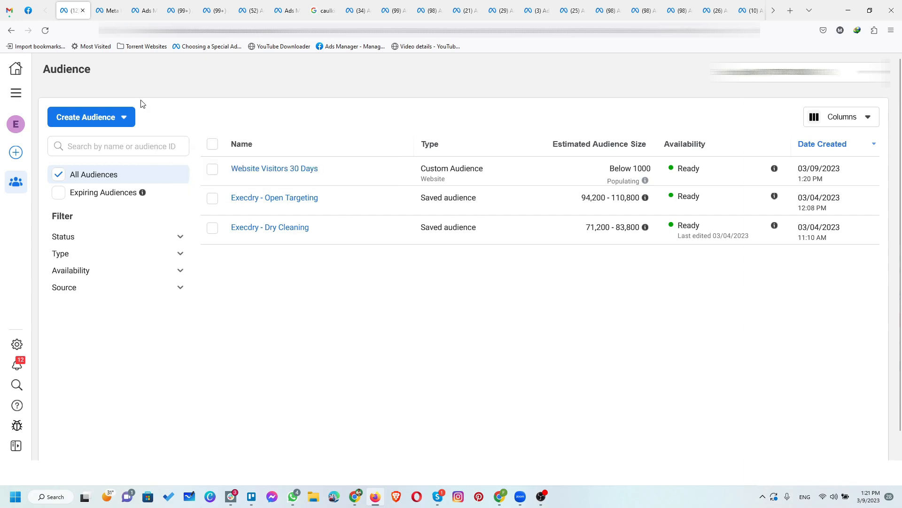
Start another custom audience from the Website source and add a criteria group that excludes people
left_click(110, 121)
left_click(81, 146)
left_click(312, 169)
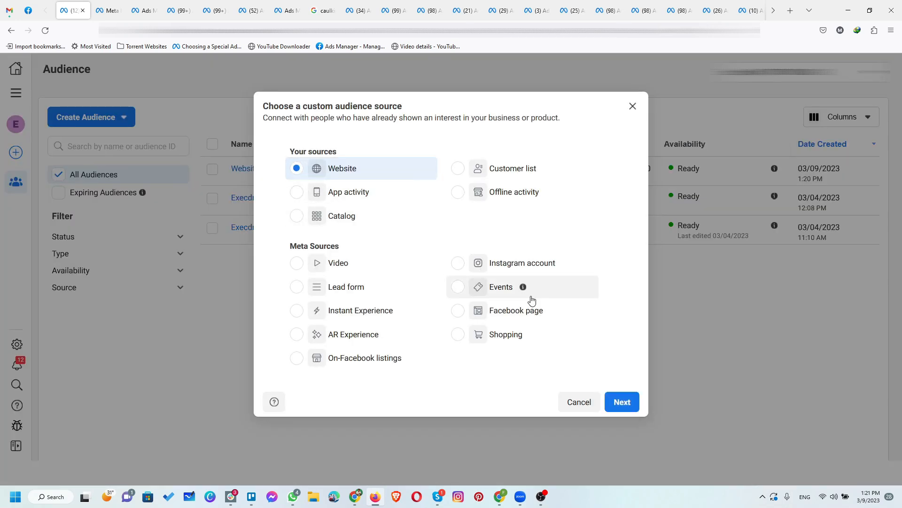
left_click(619, 410)
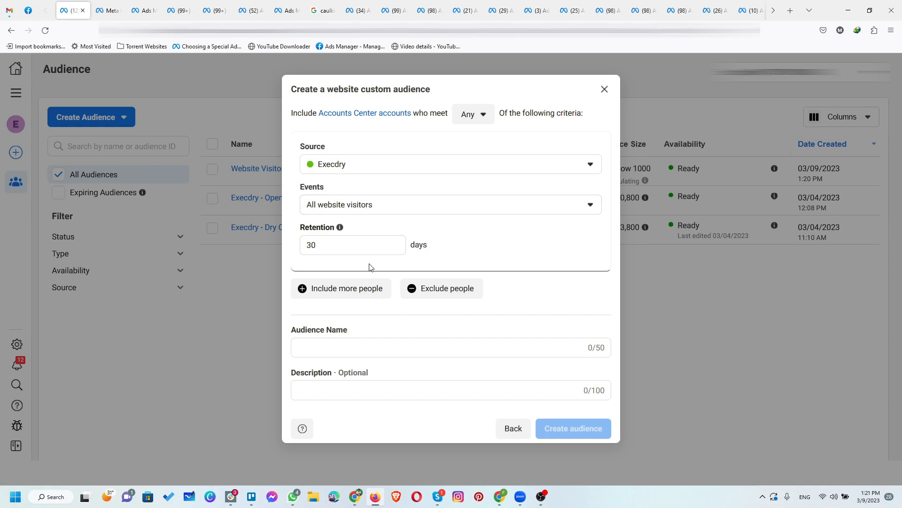
left_click(429, 294)
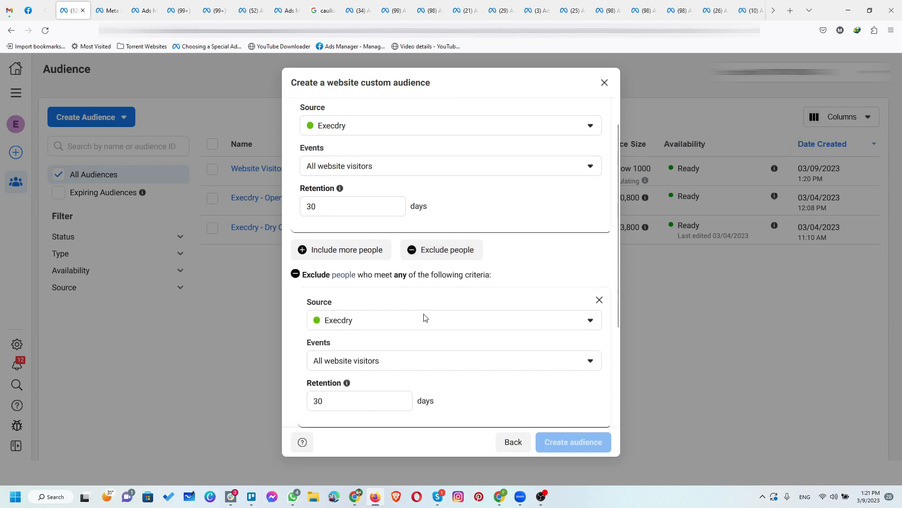
Set the event of the excluded people's criteria group to Contact
scroll(424, 318, "down", 3)
left_click(391, 244)
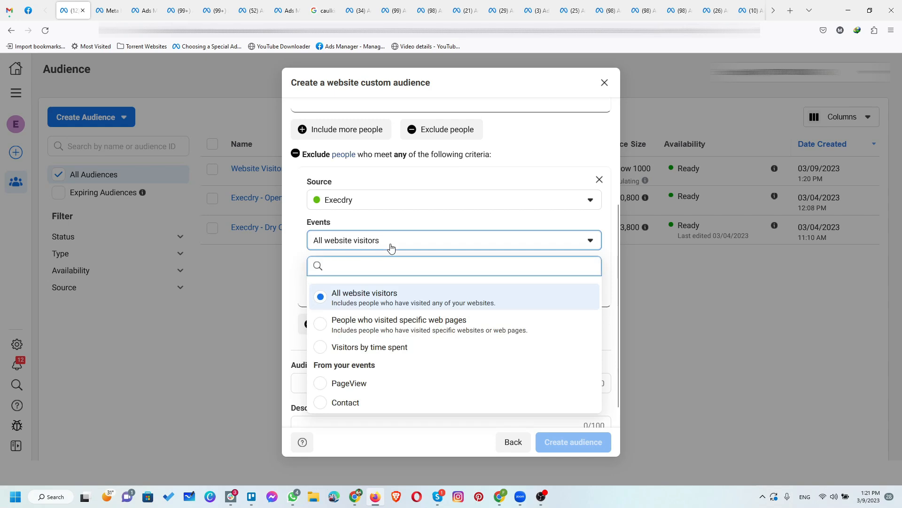
left_click(346, 403)
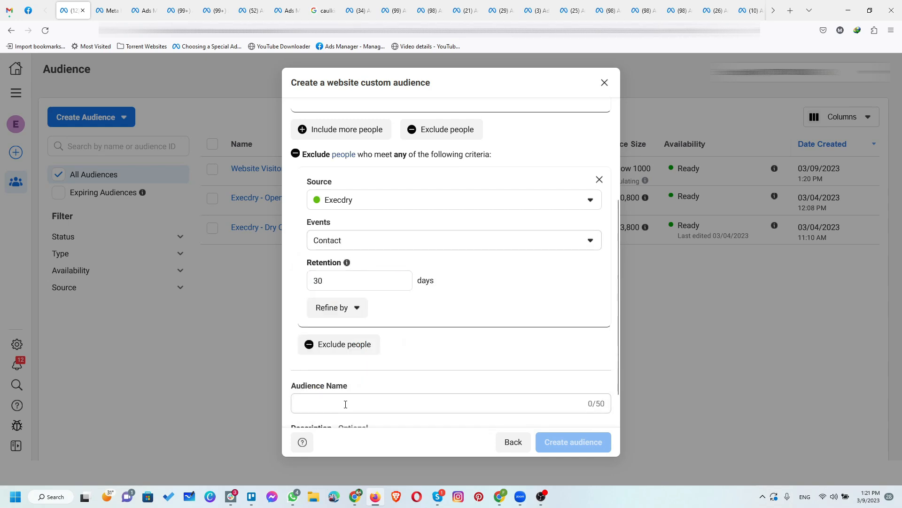
Examine the included website visitors criteria against the excluded Contact criteria, comparing the events and retention periods of both groups
scroll(491, 277, "up", 1)
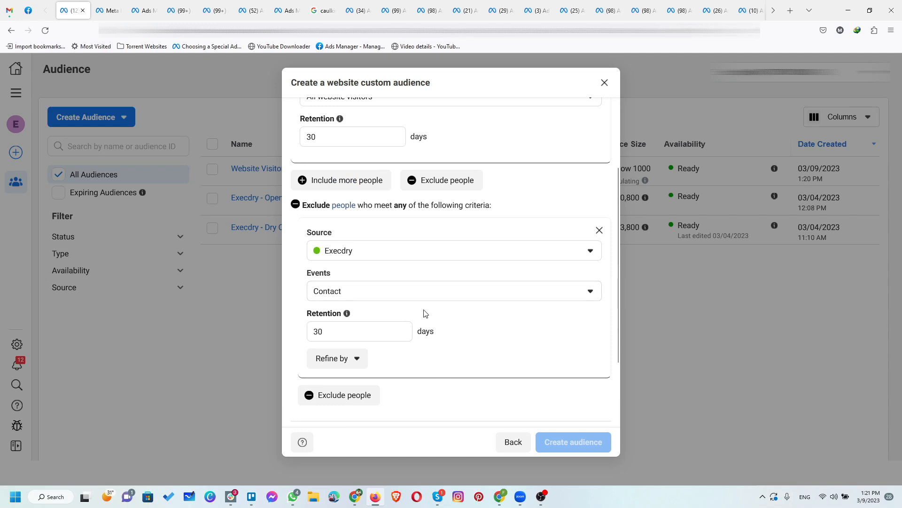
scroll(425, 303, "up", 2)
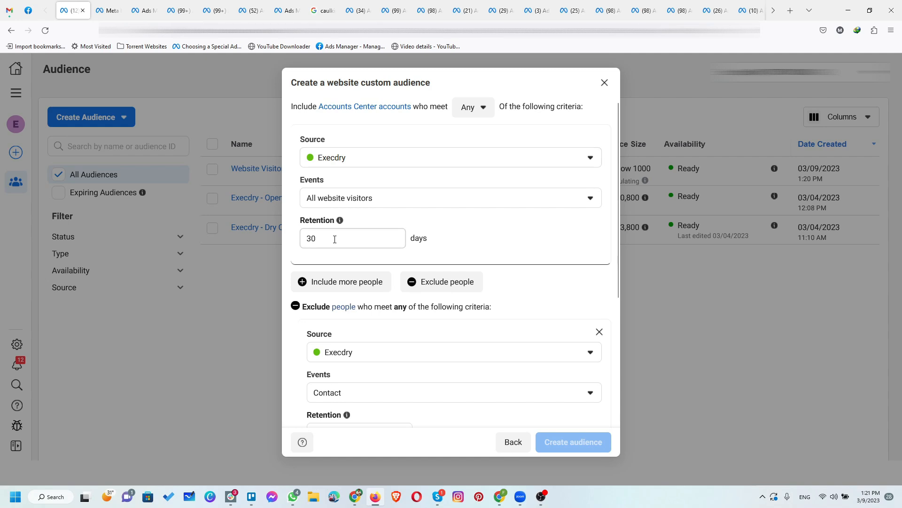
scroll(427, 363, "down", 2)
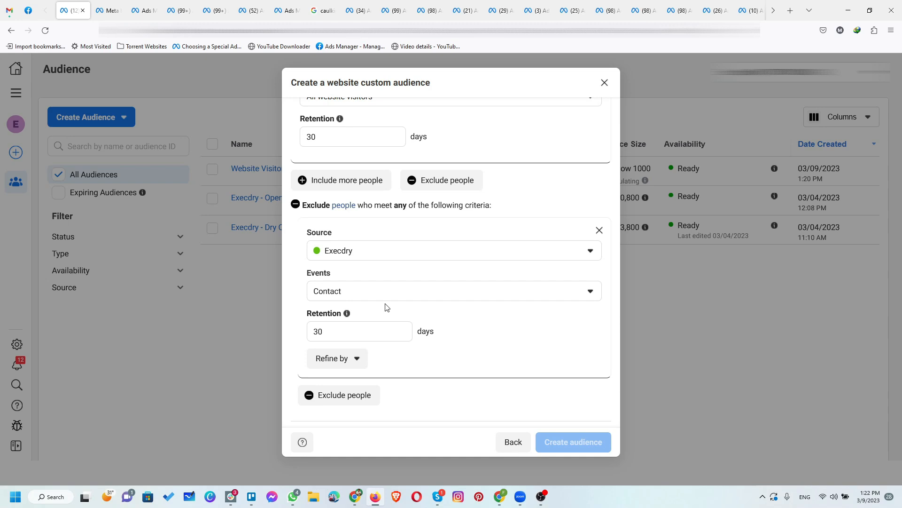
scroll(386, 307, "down", 2)
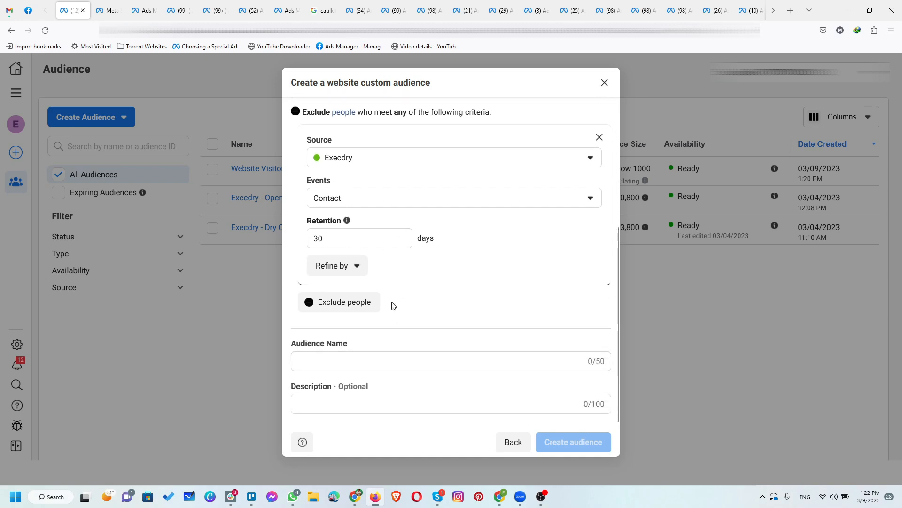
scroll(393, 305, "up", 1)
scroll(393, 304, "up", 1)
scroll(393, 306, "up", 1)
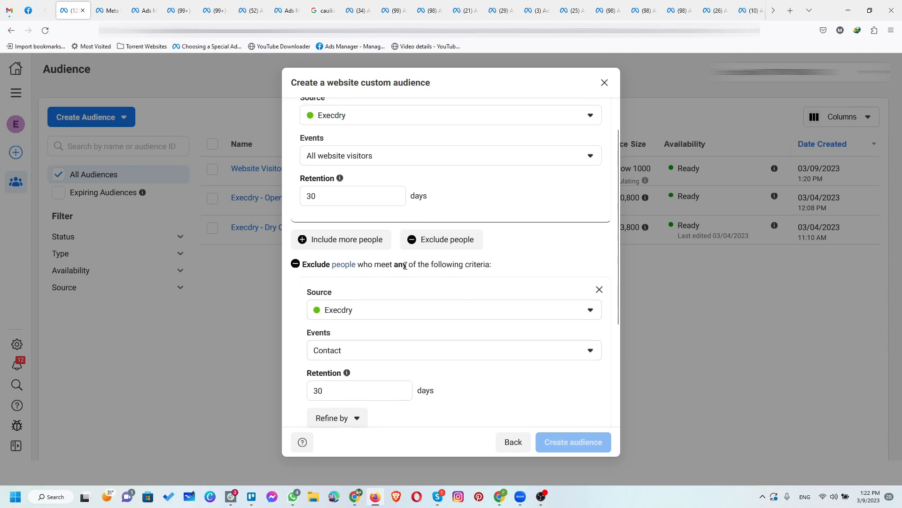
scroll(393, 276, "up", 1)
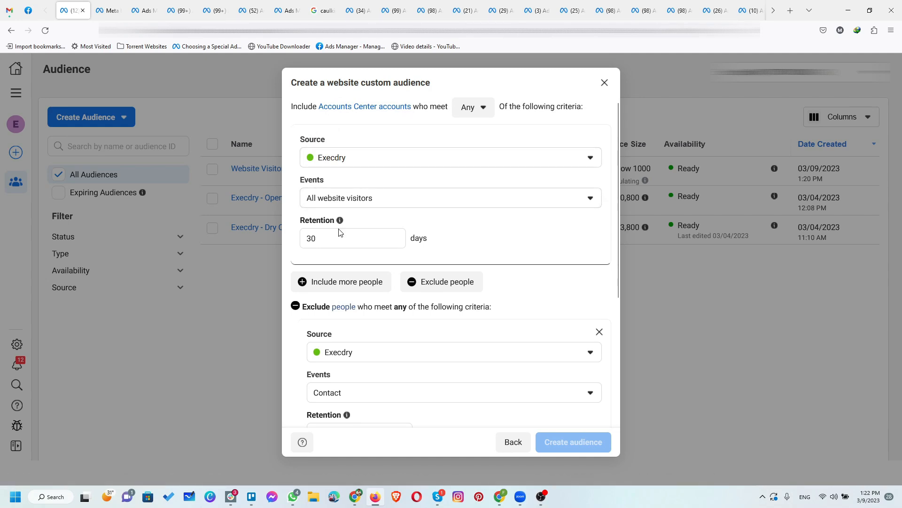
scroll(365, 282, "down", 4)
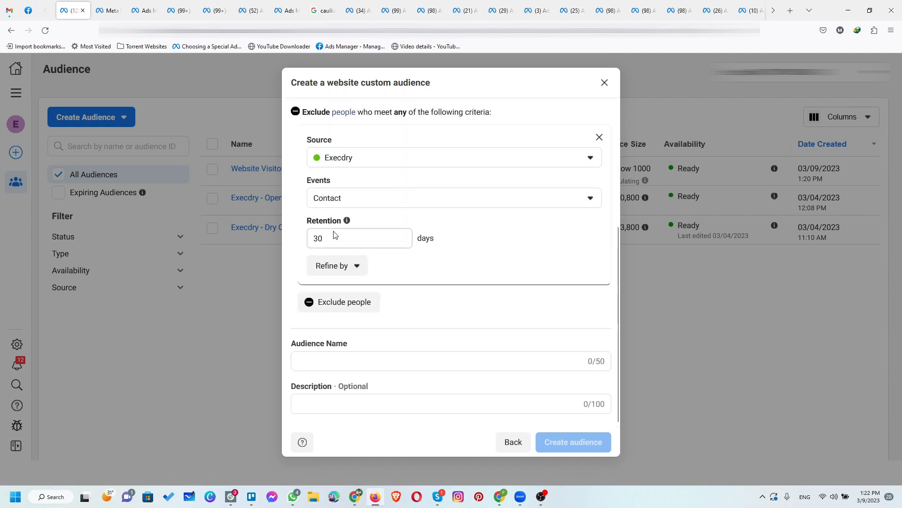
Name the audience "Website Visitors Excluing Contact 30 Days", create it, and close the completion dialog and its details
left_click(338, 364)
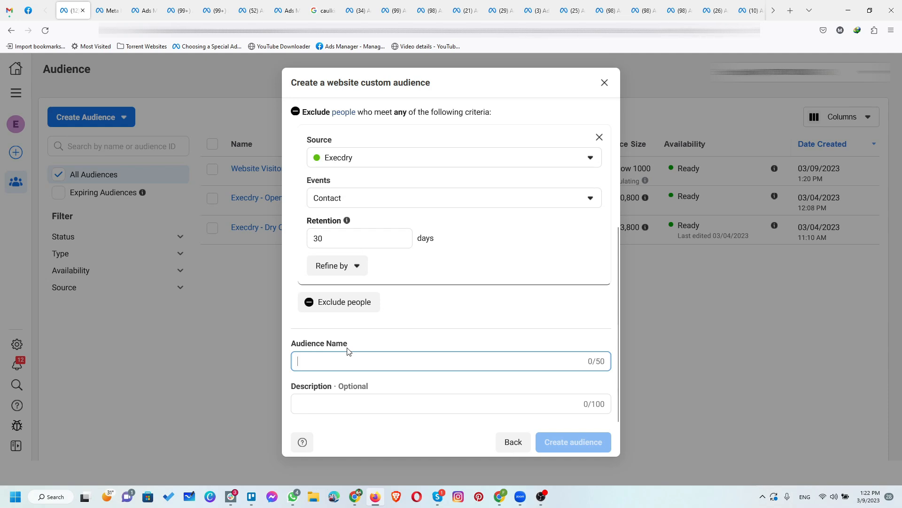
type("Website ")
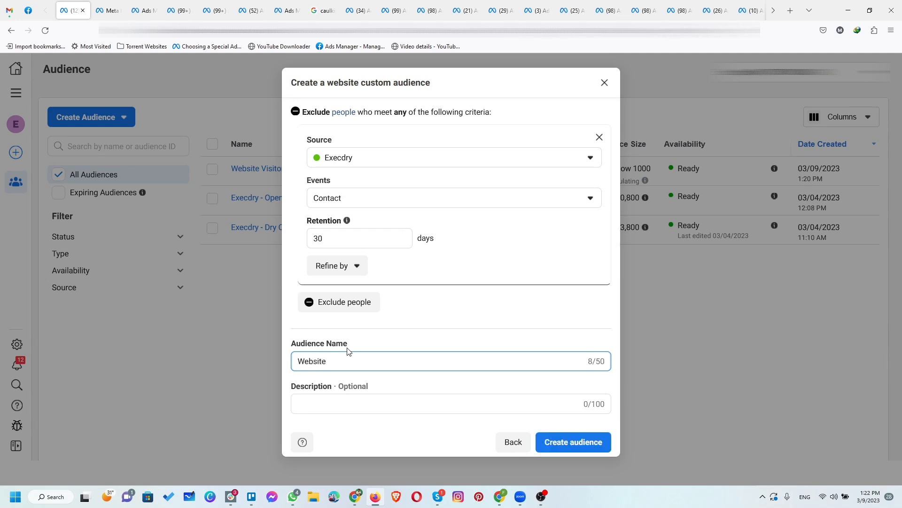
type("Visitors Excluing Contact 30 Days")
left_click(562, 448)
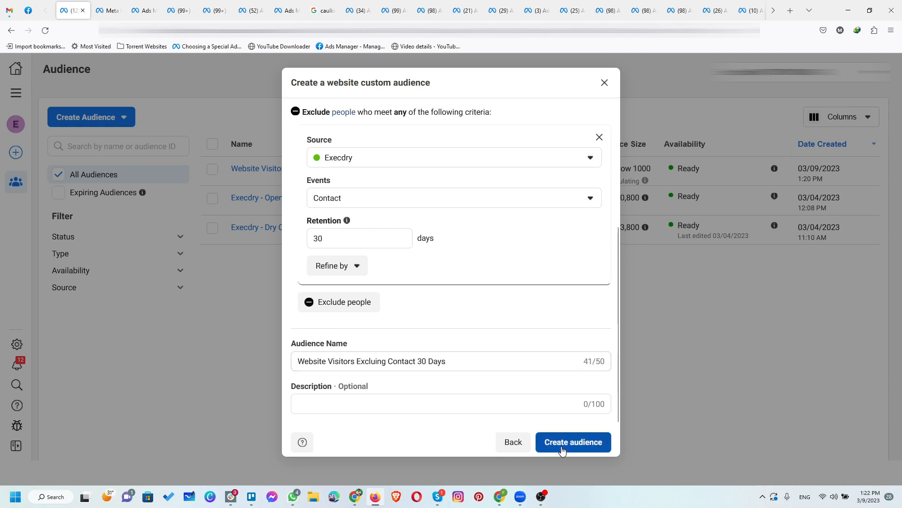
left_click(599, 416)
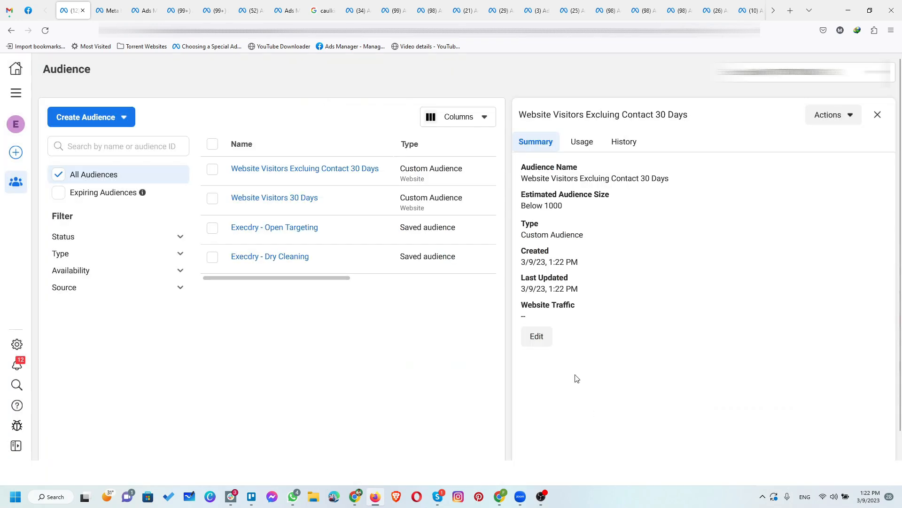
left_click(877, 115)
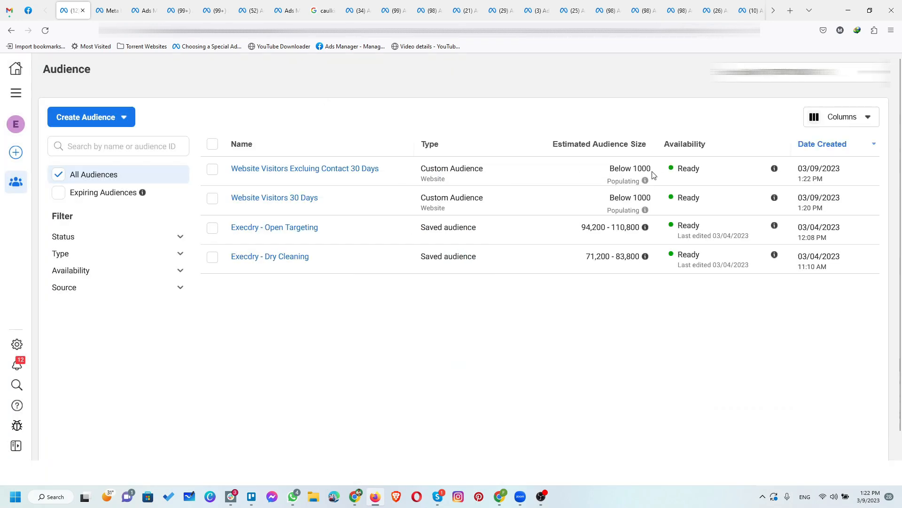
Start another custom audience using Website as the source
left_click(103, 117)
left_click(105, 146)
left_click(296, 169)
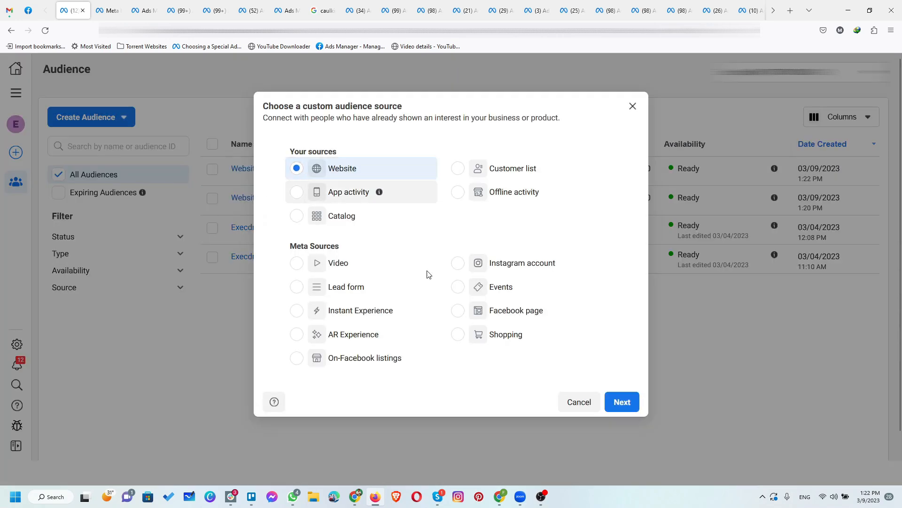
left_click(621, 401)
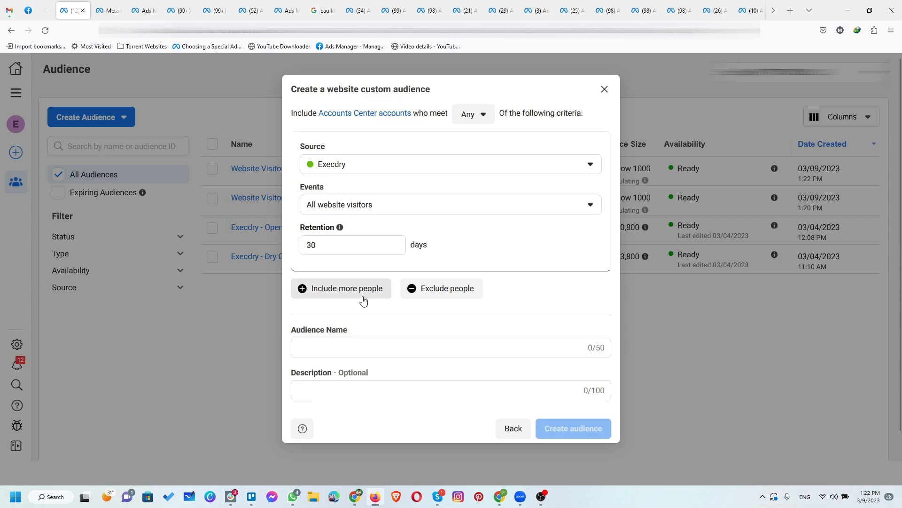
Try including people by the PageView event or, in an additional criteria group, by the Contact event
left_click(346, 205)
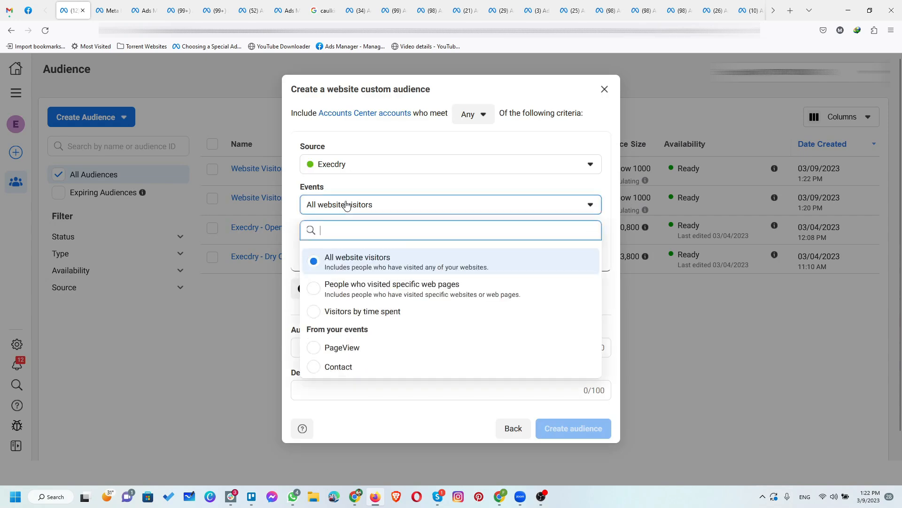
left_click(360, 350)
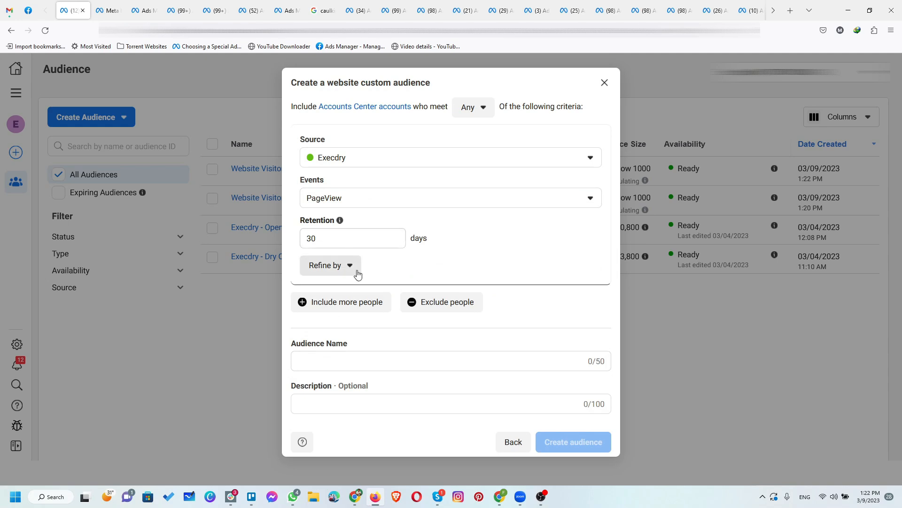
left_click(353, 300)
scroll(355, 296, "down", 3)
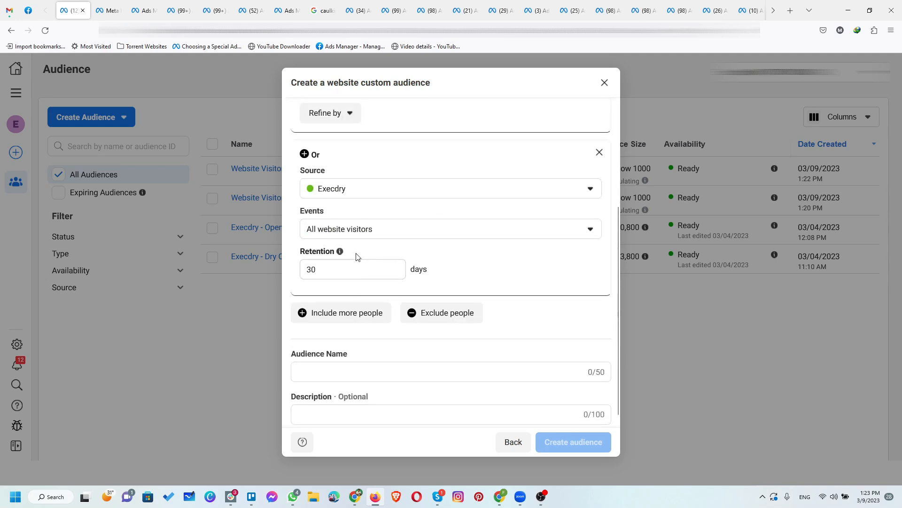
left_click(368, 235)
left_click(345, 393)
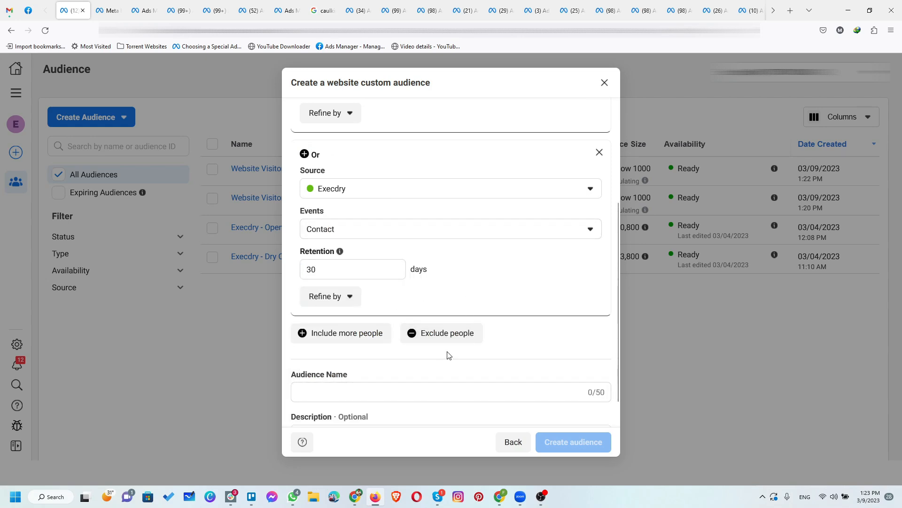
Remove the added Contact criteria group and set the remaining event back to All website visitors
scroll(448, 355, "up", 3)
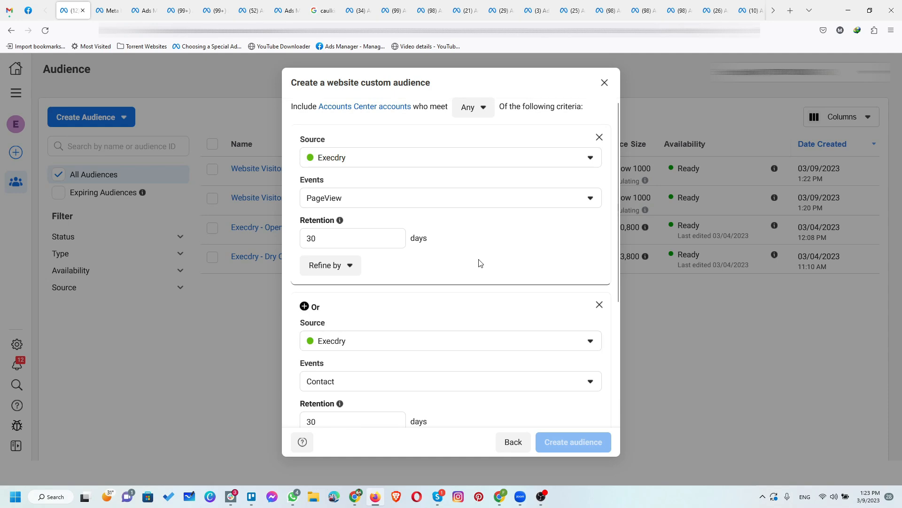
left_click(599, 304)
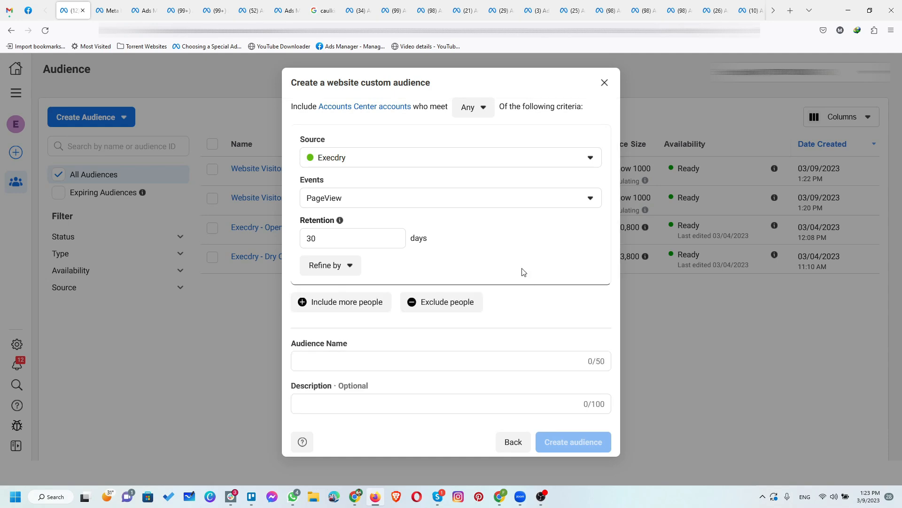
left_click(406, 203)
left_click(365, 257)
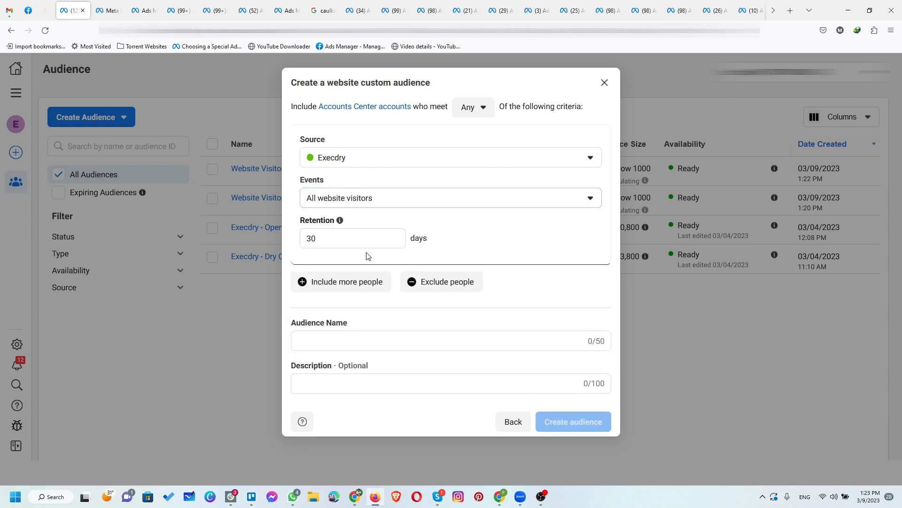
Set the event to People who visited specific web pages, with the condition that the URL contains "/contact"
left_click(365, 206)
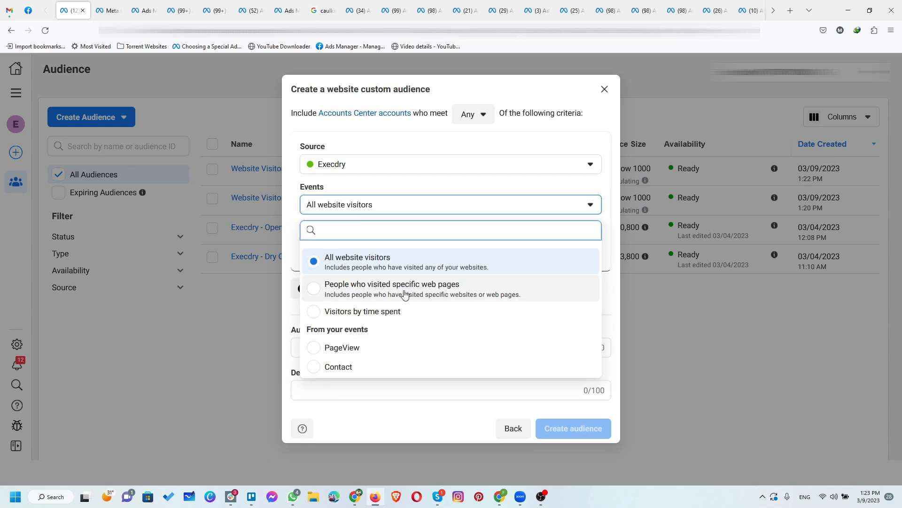
left_click(445, 294)
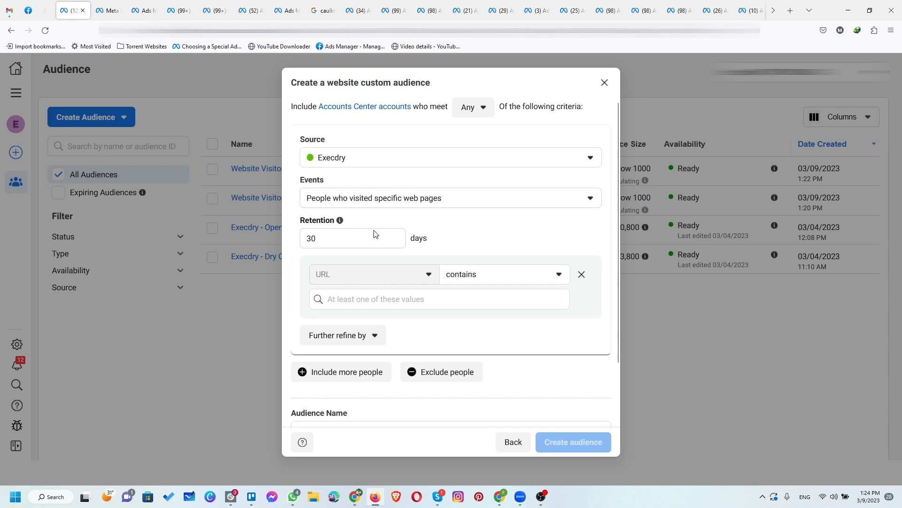
left_click_drag(333, 239, 313, 235)
left_click(460, 235)
left_click(492, 281)
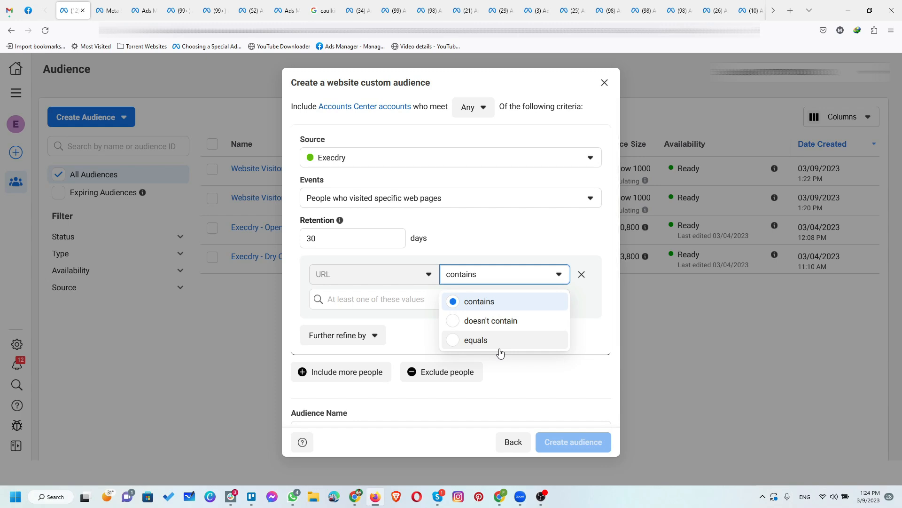
left_click(405, 300)
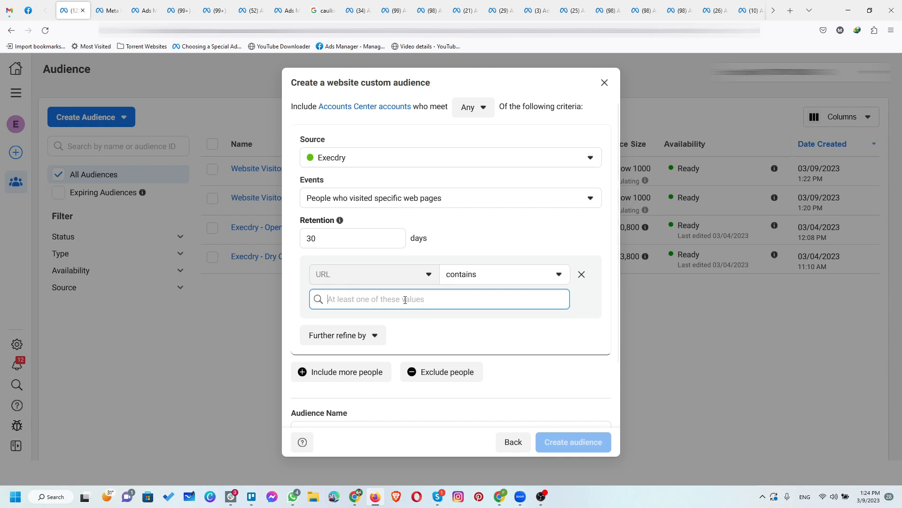
type("/")
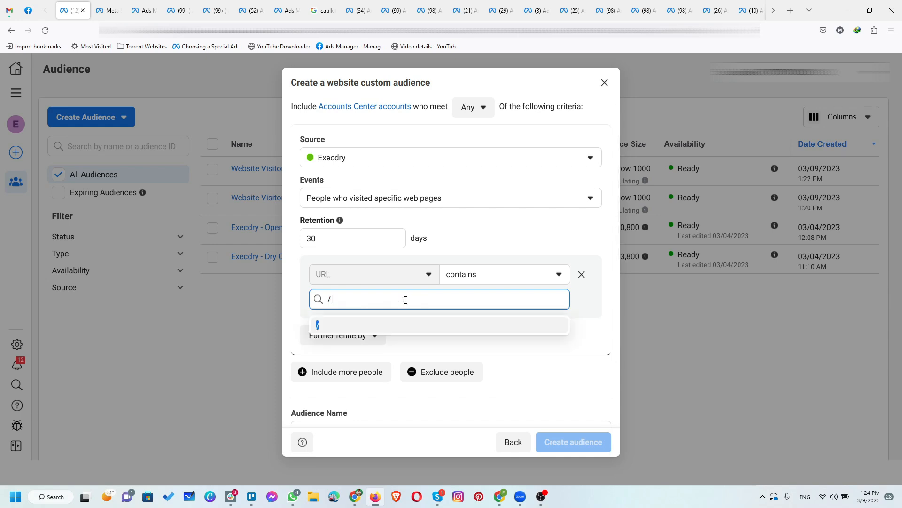
type("contact")
key("Return")
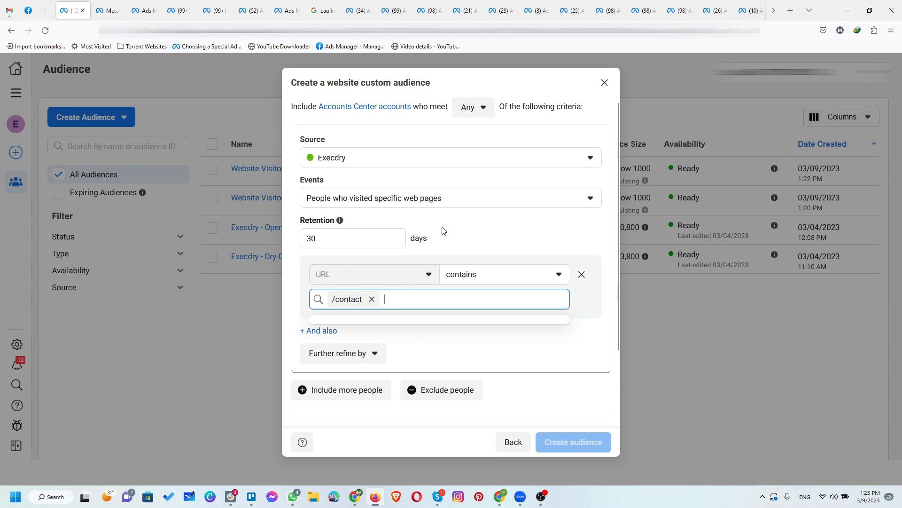
left_click(456, 232)
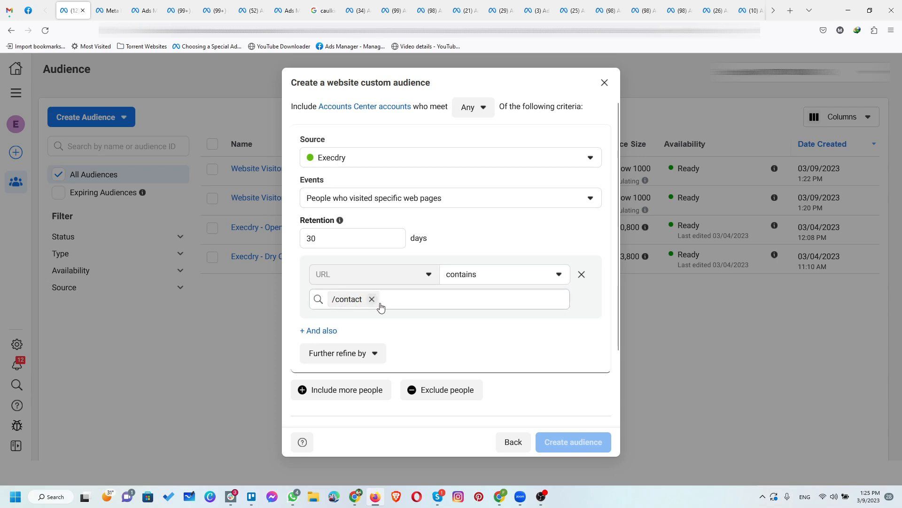
Name the audience "Contact Page Visitors 30 Days", create it, and close the completion dialog and its details
scroll(401, 312, "down", 3)
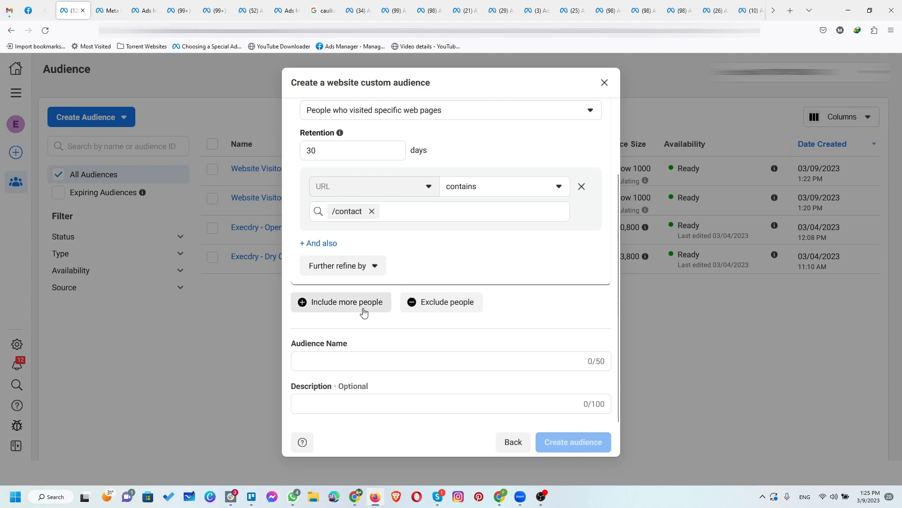
left_click(357, 362)
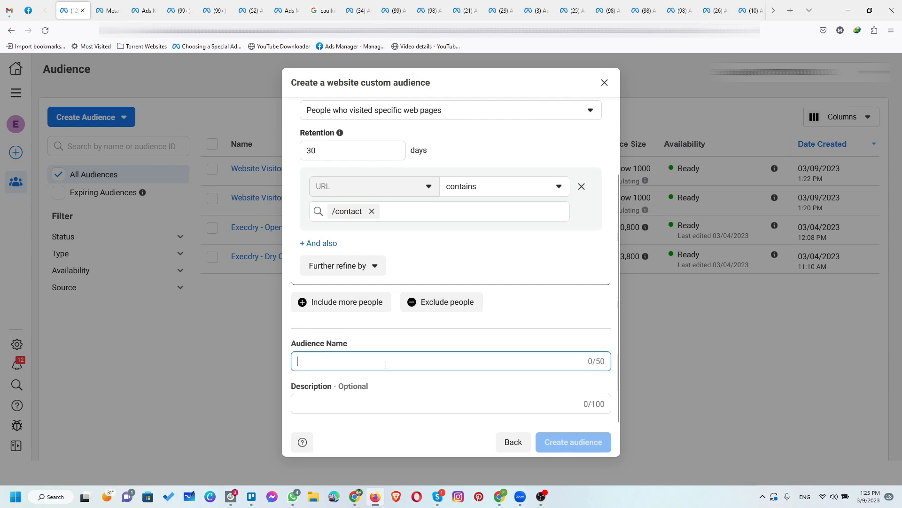
type("Contact Page Visitors 30 Days")
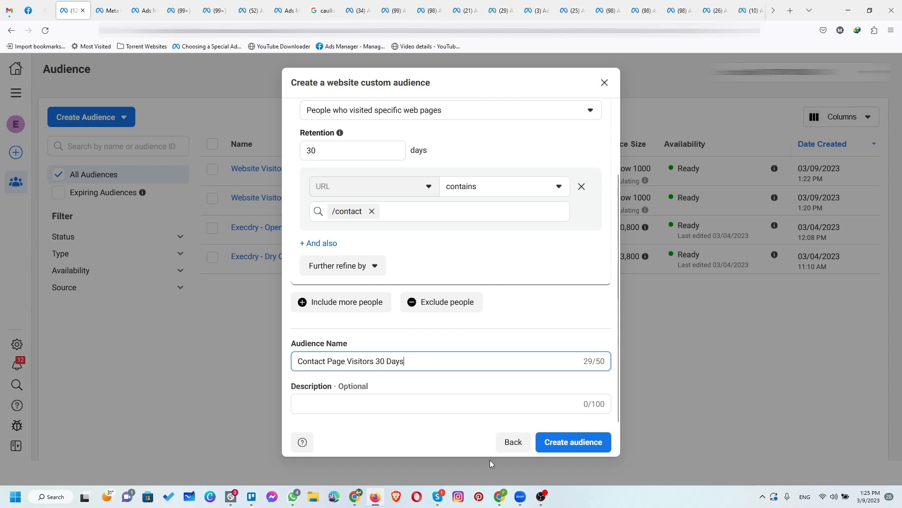
left_click(574, 447)
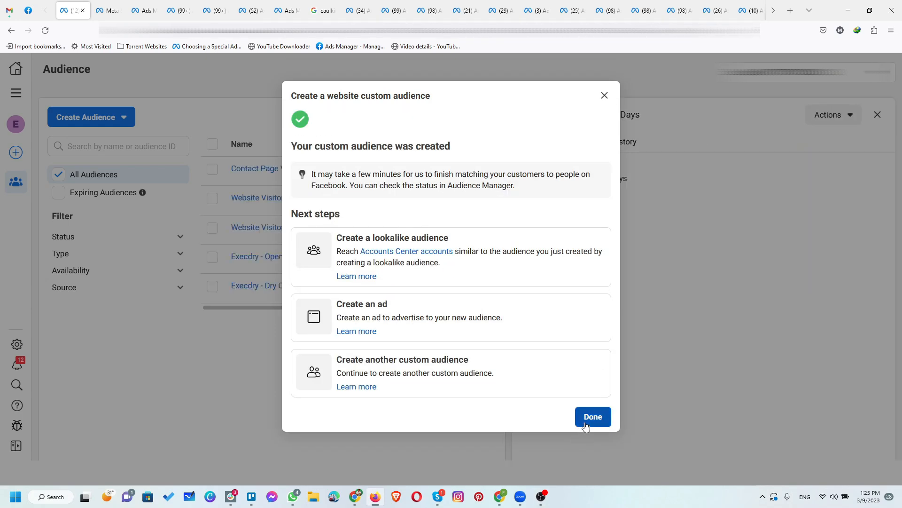
left_click(583, 422)
left_click(883, 113)
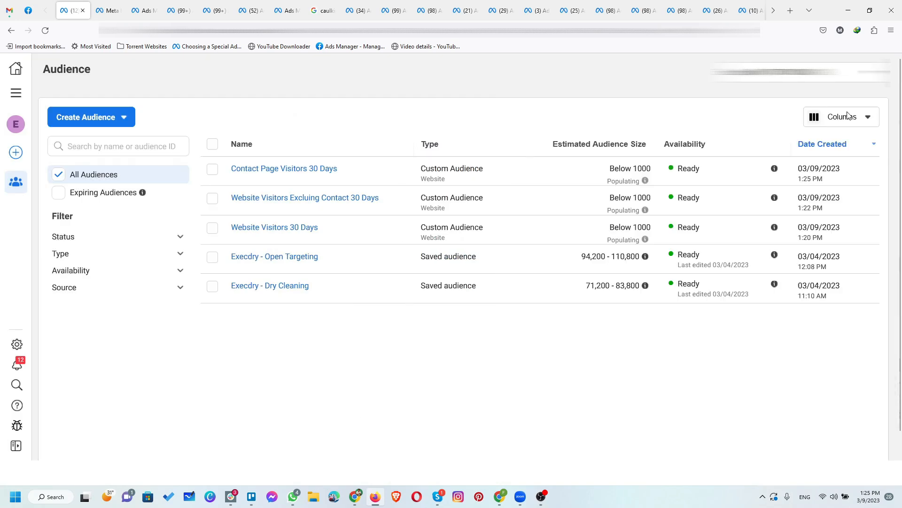
Start a new custom audience with Website as the source and set its event to Contact
left_click(120, 123)
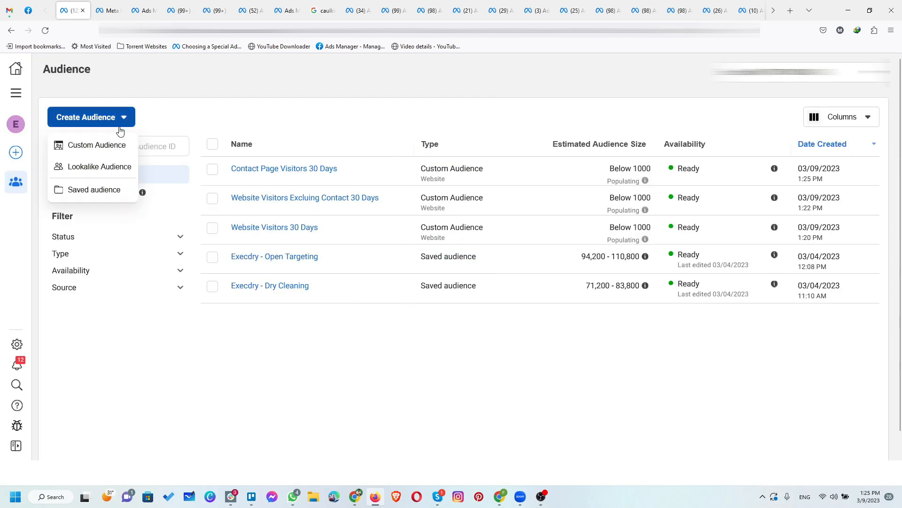
left_click(96, 146)
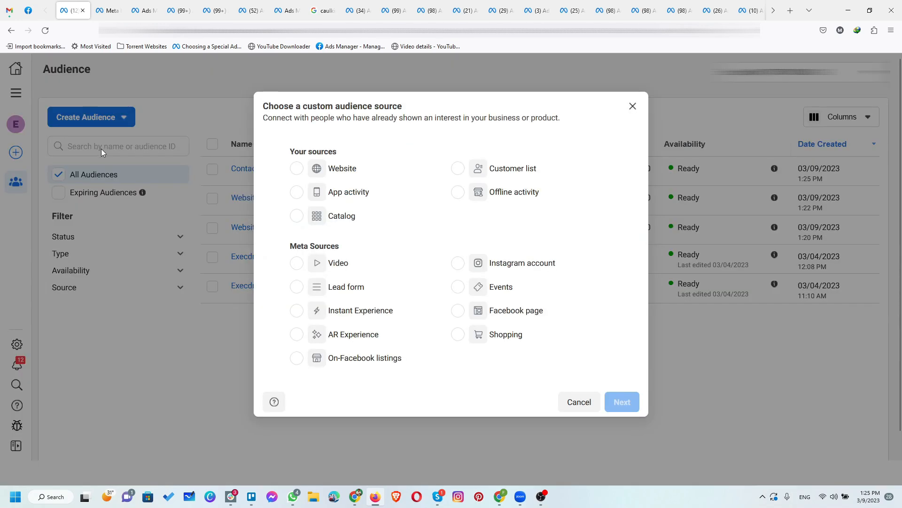
left_click(300, 168)
left_click(611, 399)
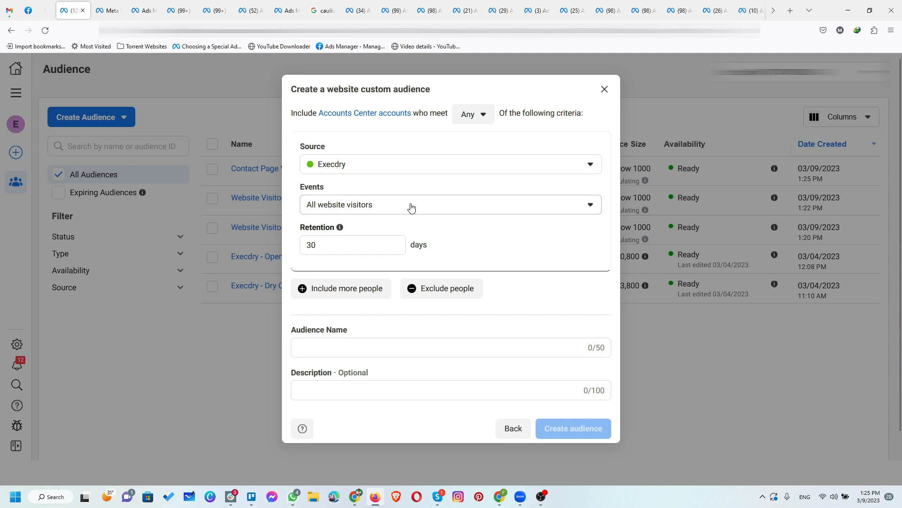
left_click(411, 208)
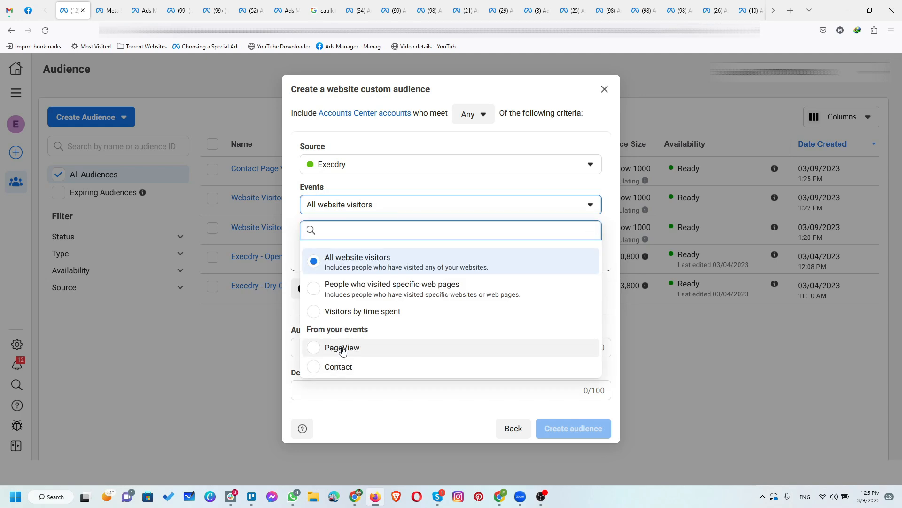
left_click(348, 371)
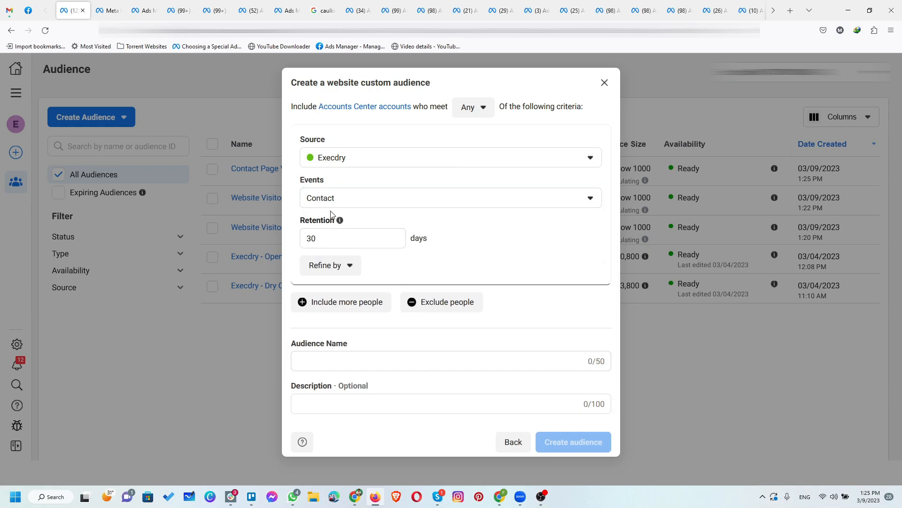
Name the audience "Website Contacts 30 Days", create it, and close the completion dialog and its details
left_click(418, 366)
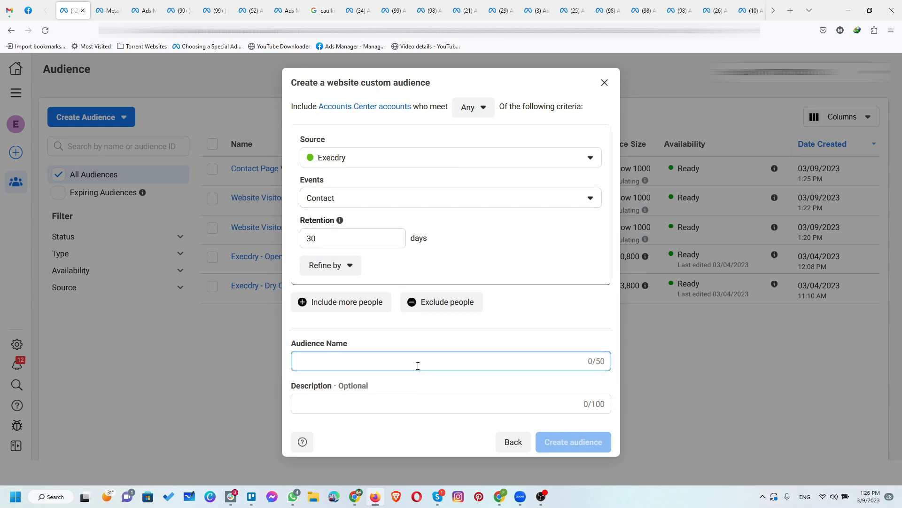
type("Website Contact")
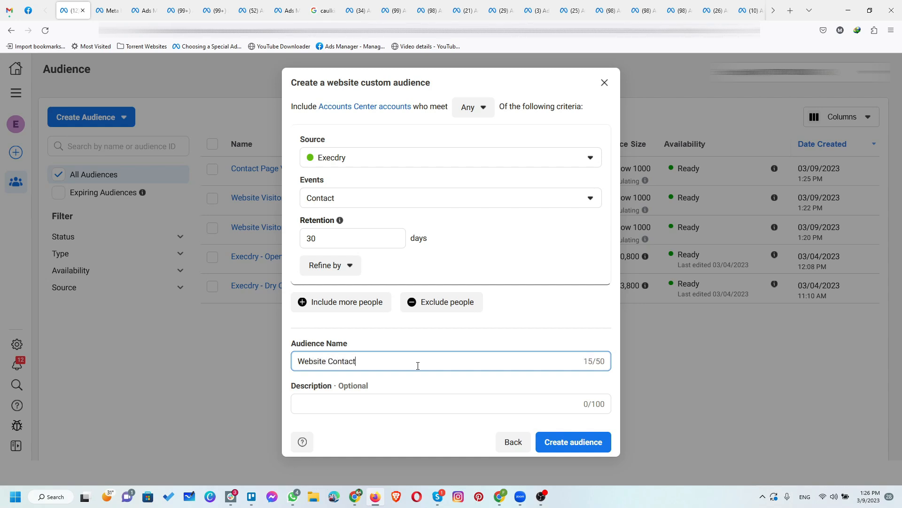
type("s 30 Days")
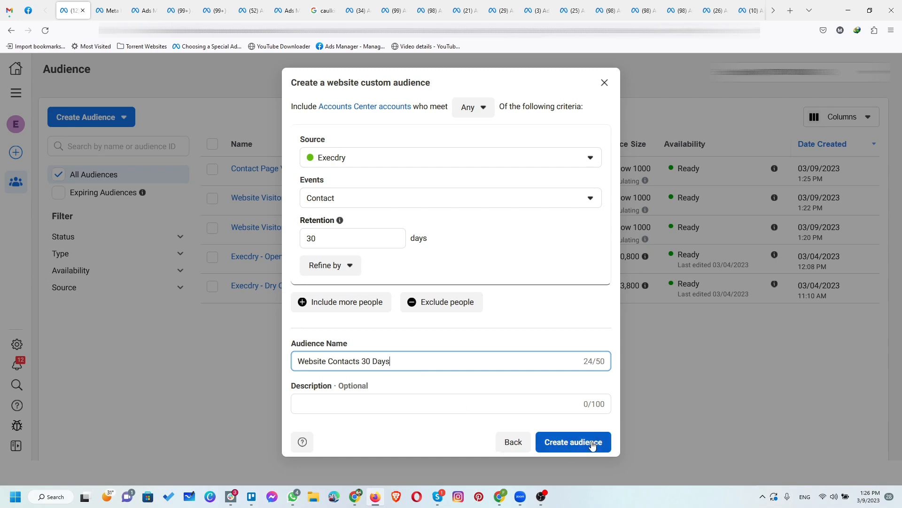
left_click(571, 444)
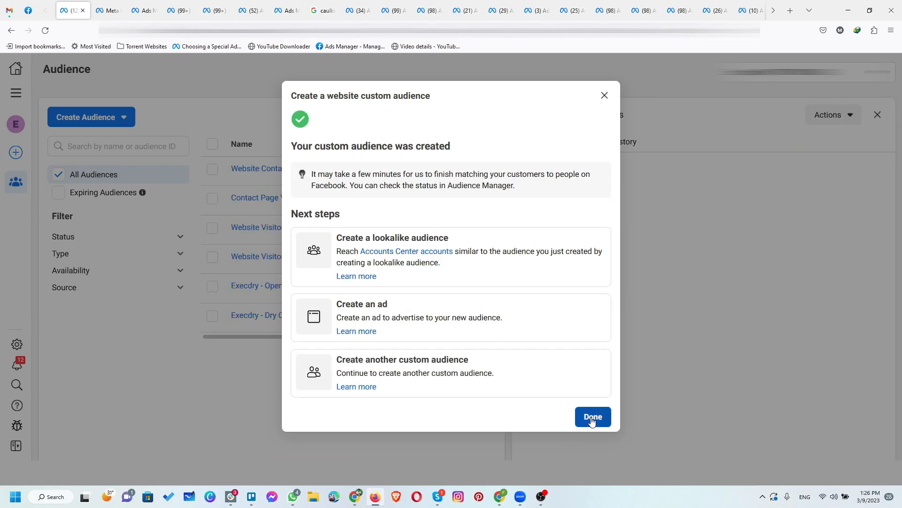
left_click(590, 418)
left_click(877, 115)
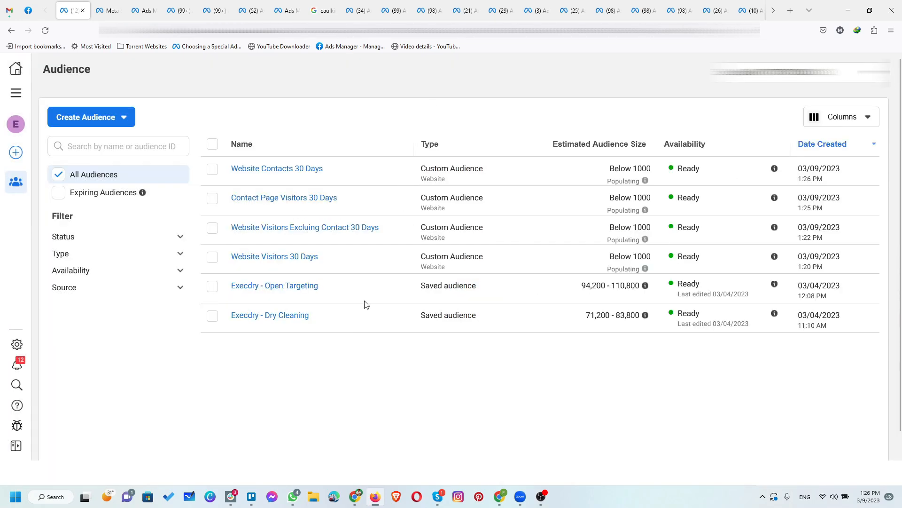
Start another website custom audience with the event Visitors by time spent and the percentile set to 5%
left_click(103, 121)
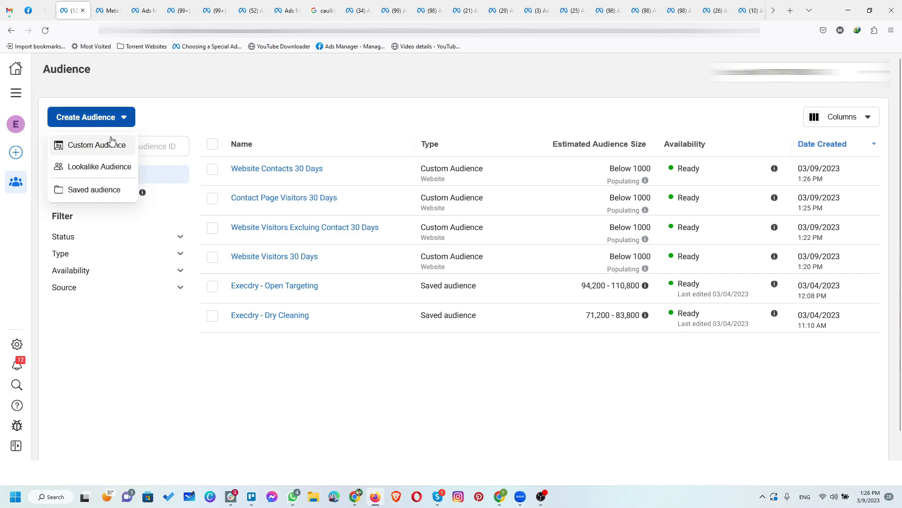
left_click(113, 144)
left_click(318, 169)
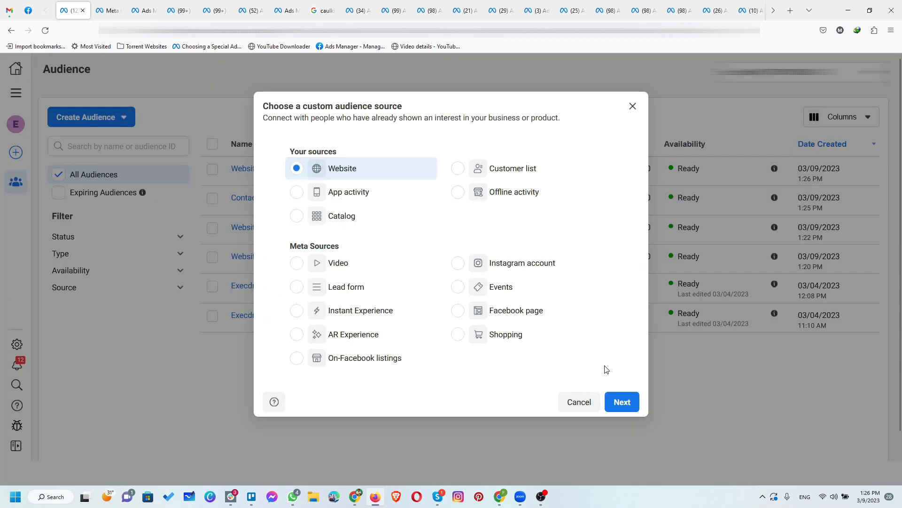
left_click(625, 401)
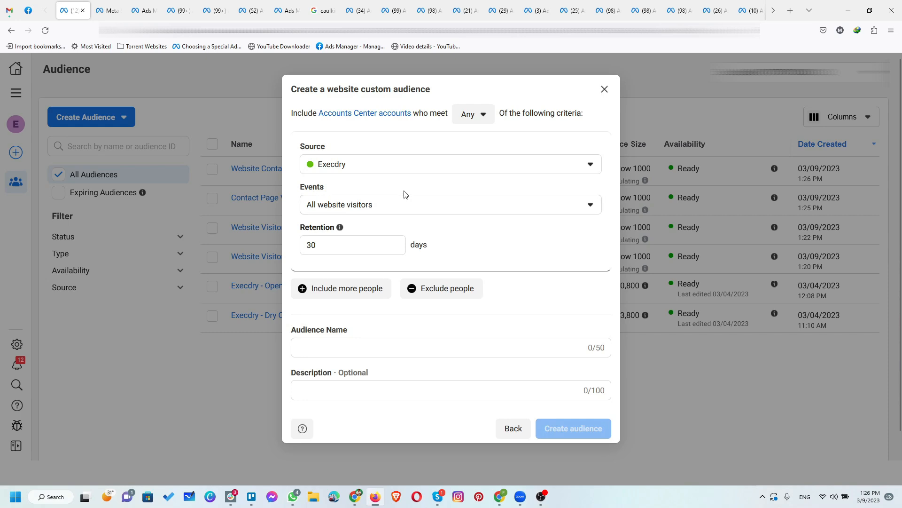
left_click(389, 205)
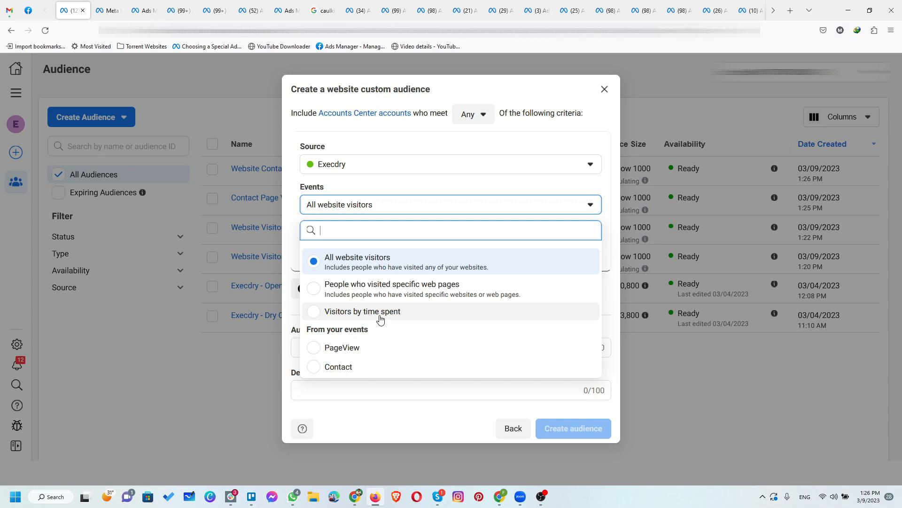
left_click(362, 320)
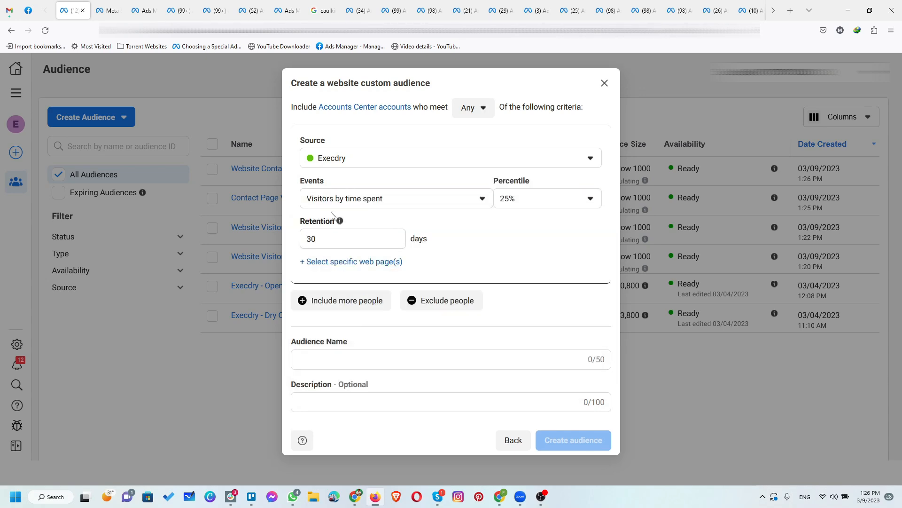
left_click(441, 203)
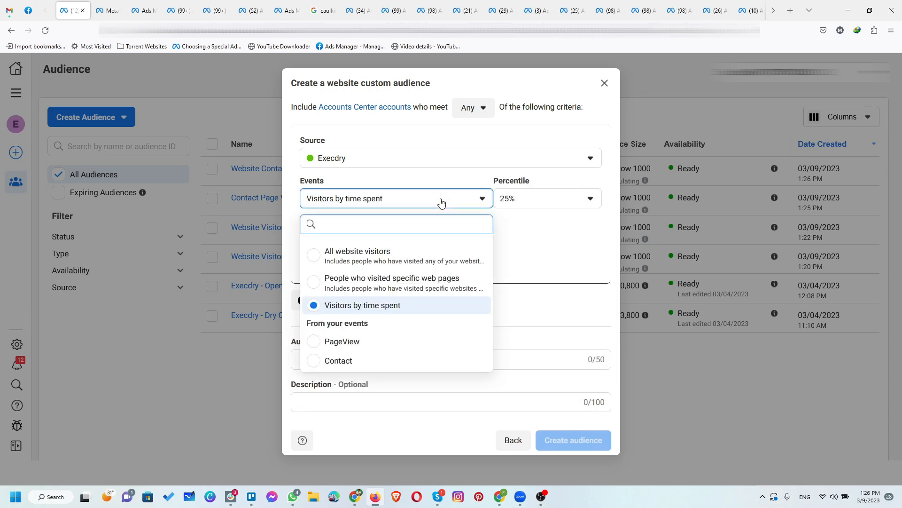
left_click(477, 200)
left_click(548, 202)
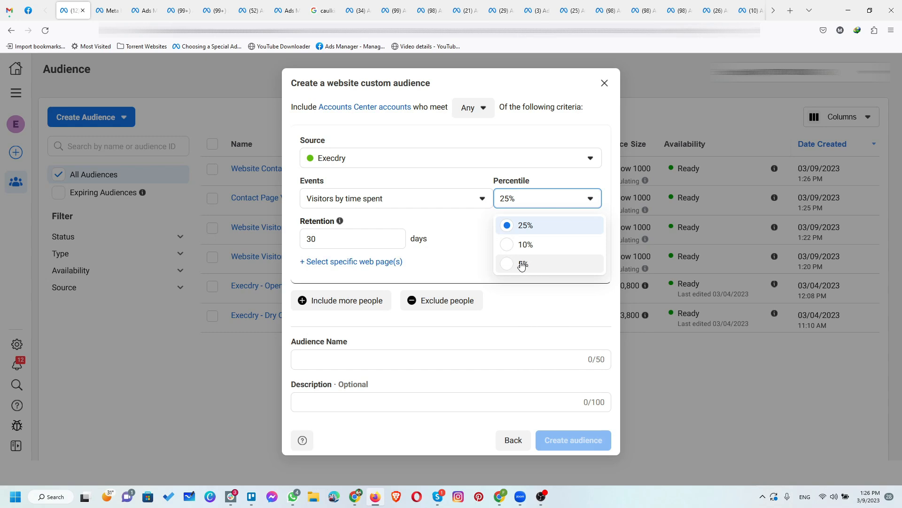
left_click(553, 267)
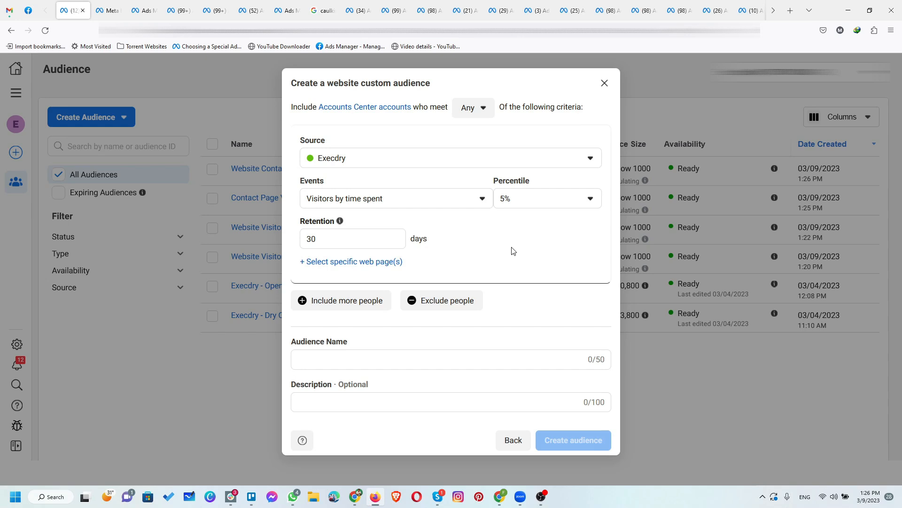
Name the audience "Top 5% Time Spent on Website 30 Days", create it, and close the completion dialog and its details
left_click(484, 365)
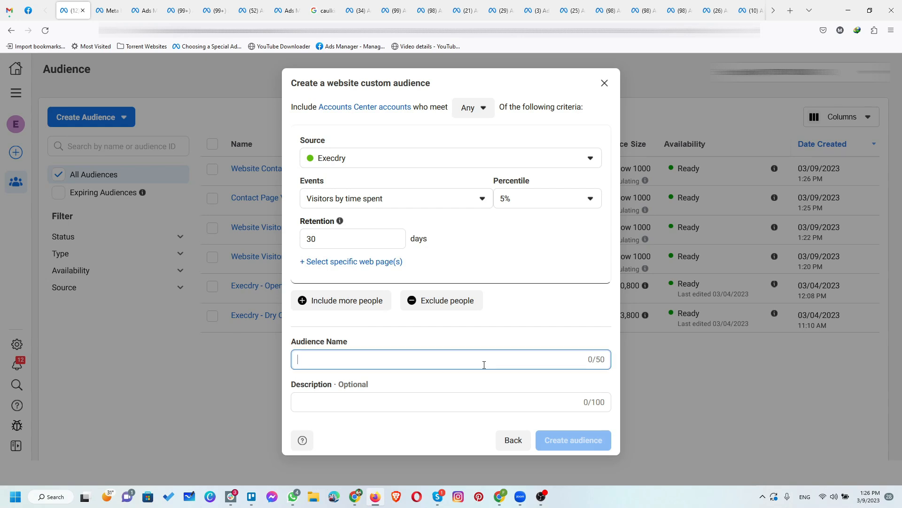
type("Top 5% Time Spent on W")
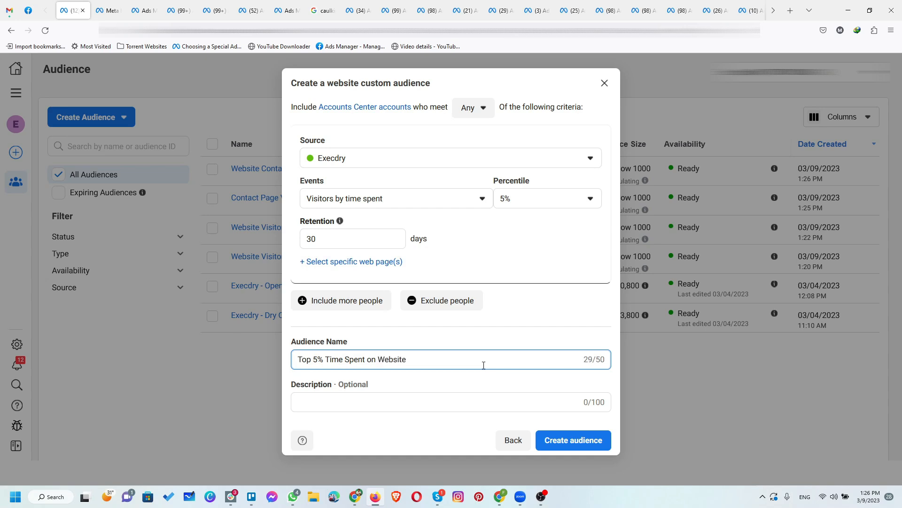
type("ebsite 30 Days")
left_click(564, 447)
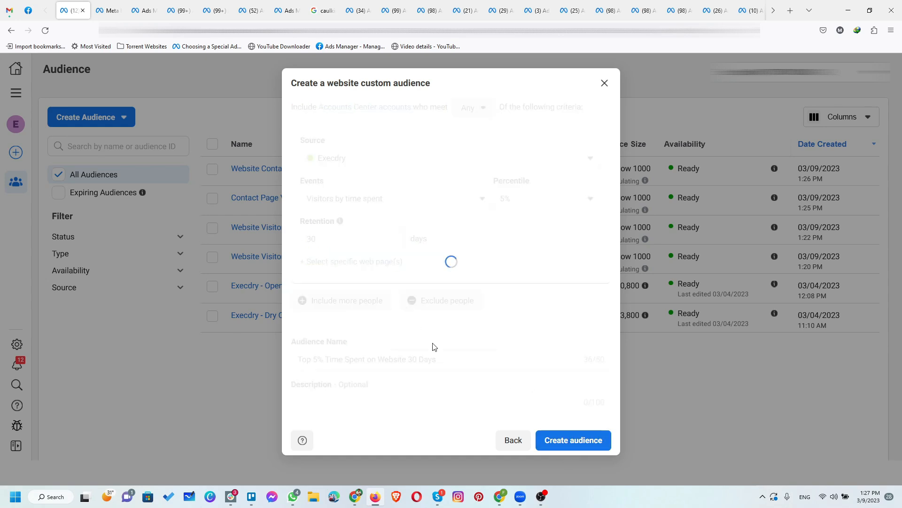
left_click(585, 418)
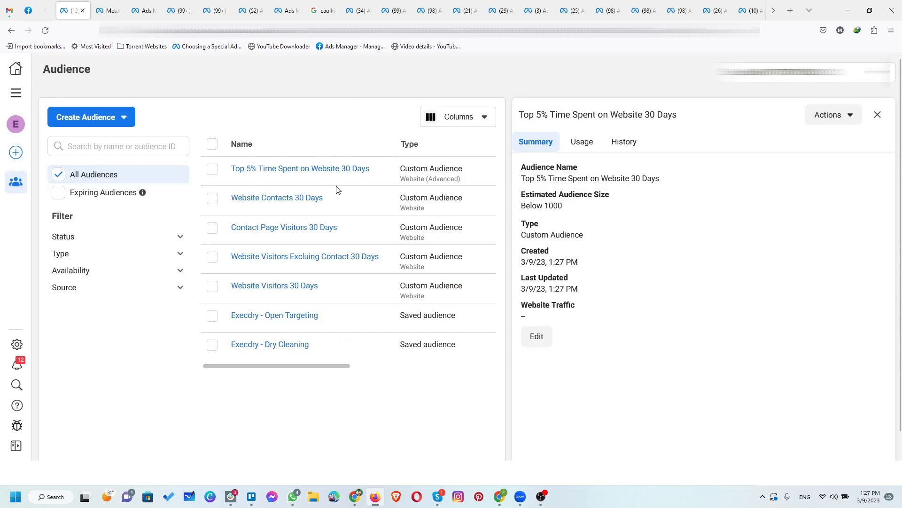
left_click(877, 115)
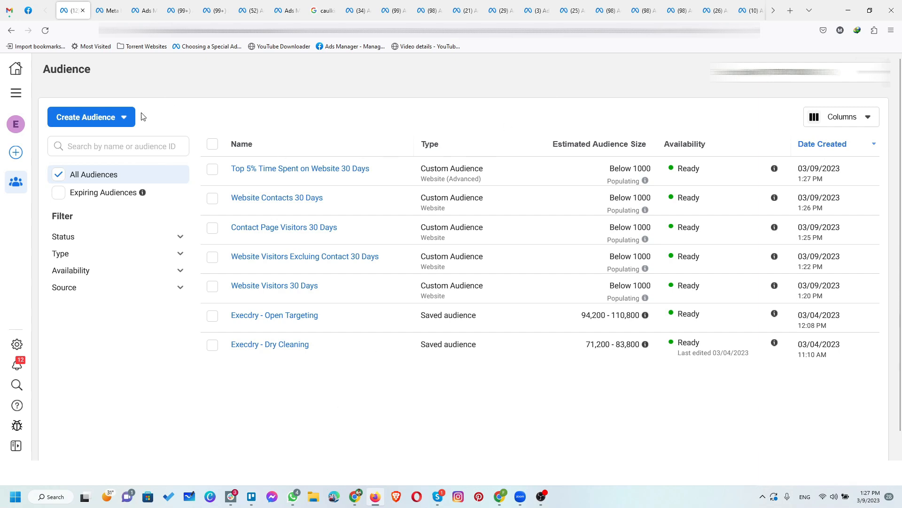
Start one more custom audience using Website as the source
left_click(107, 122)
left_click(123, 145)
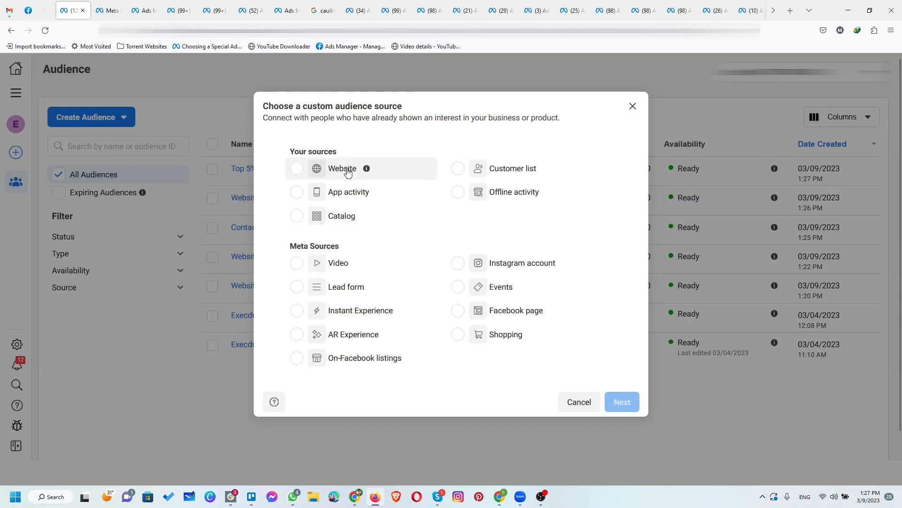
left_click(367, 168)
left_click(627, 402)
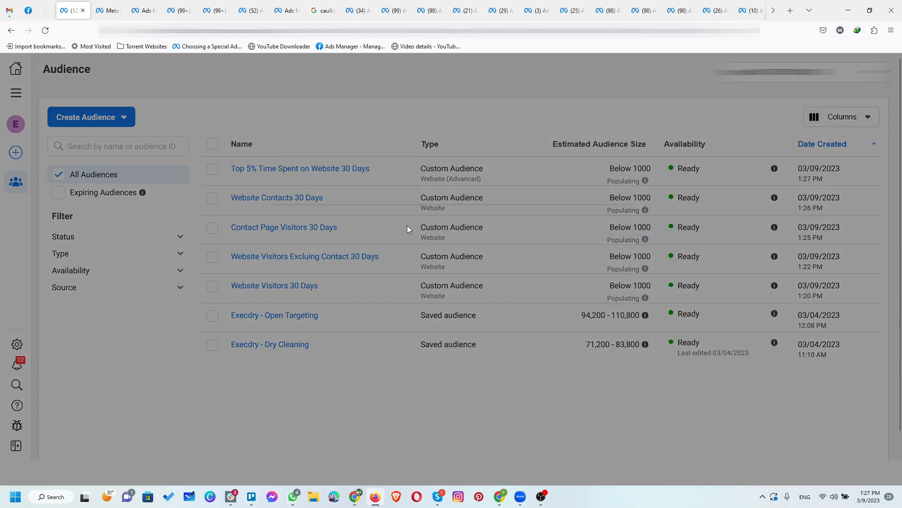